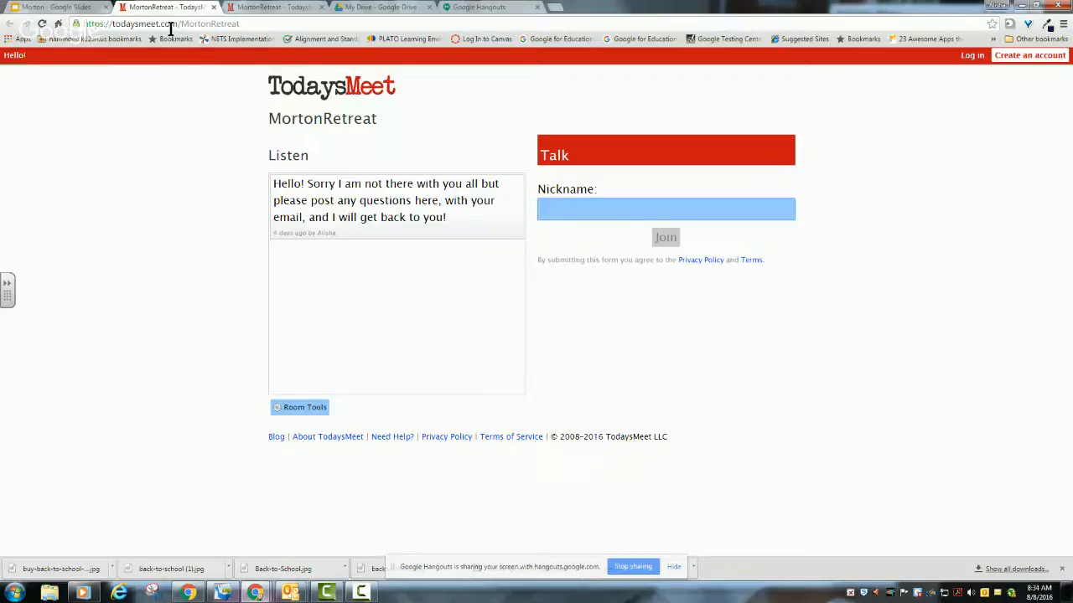
Step: Highlight the TodaysMeet MortonRetreat room's web address and show the Google Forms & Flubaroo title slide in the presentation
click(170, 25)
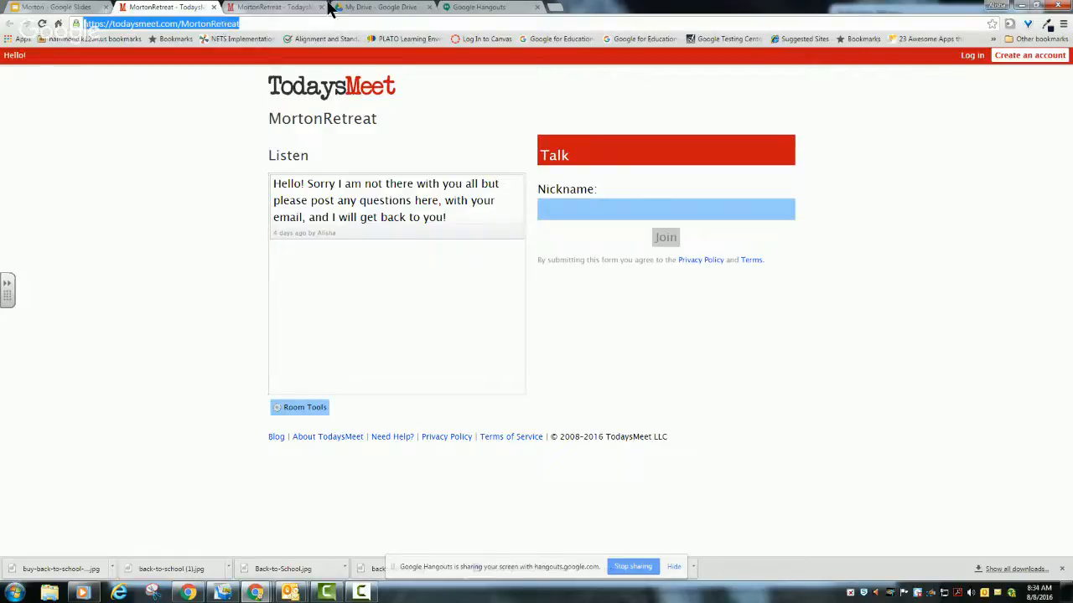
click(86, 7)
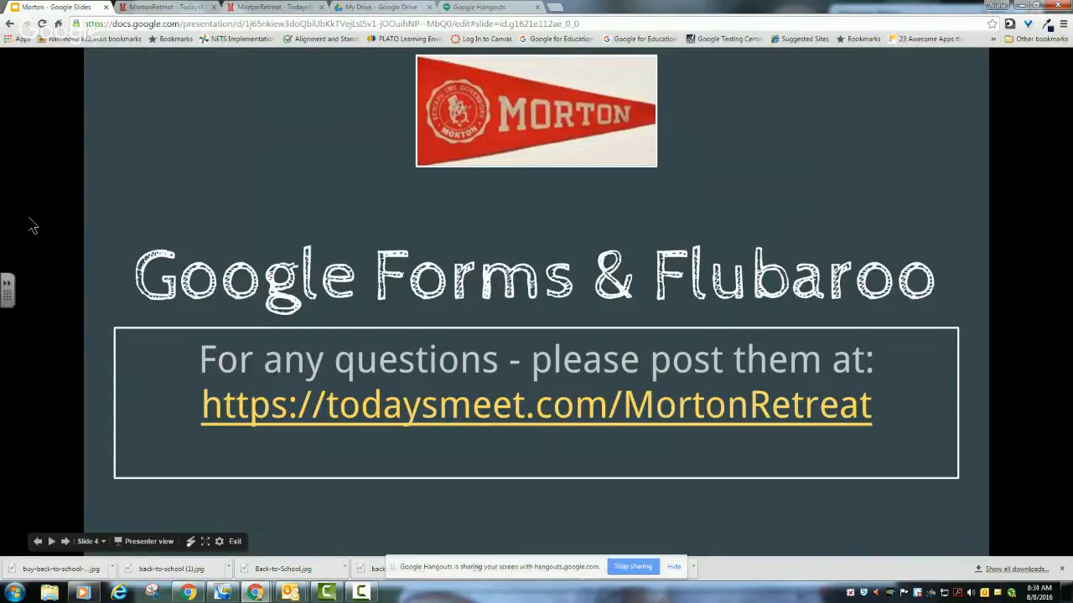
Step: Open the Back to School form from My Drive in Google Drive
click(350, 8)
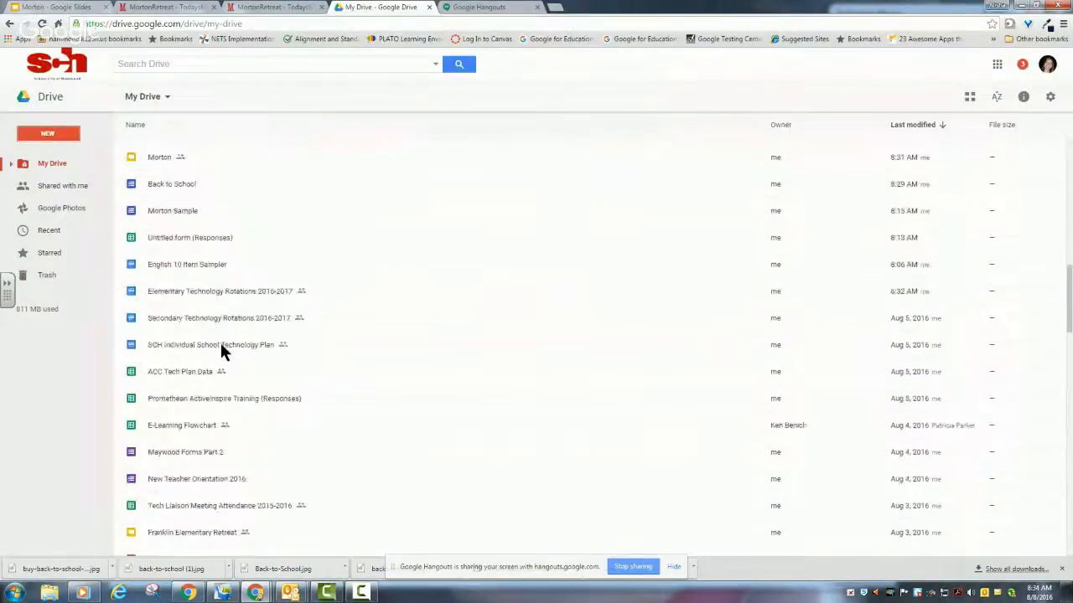
scroll(222, 350, up, 3)
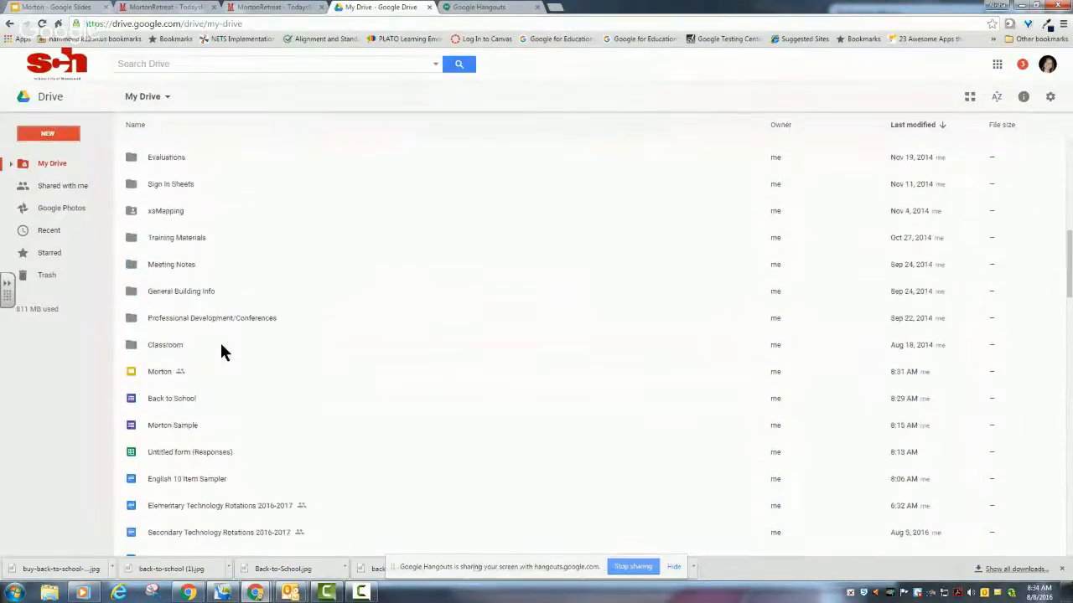
click(207, 400)
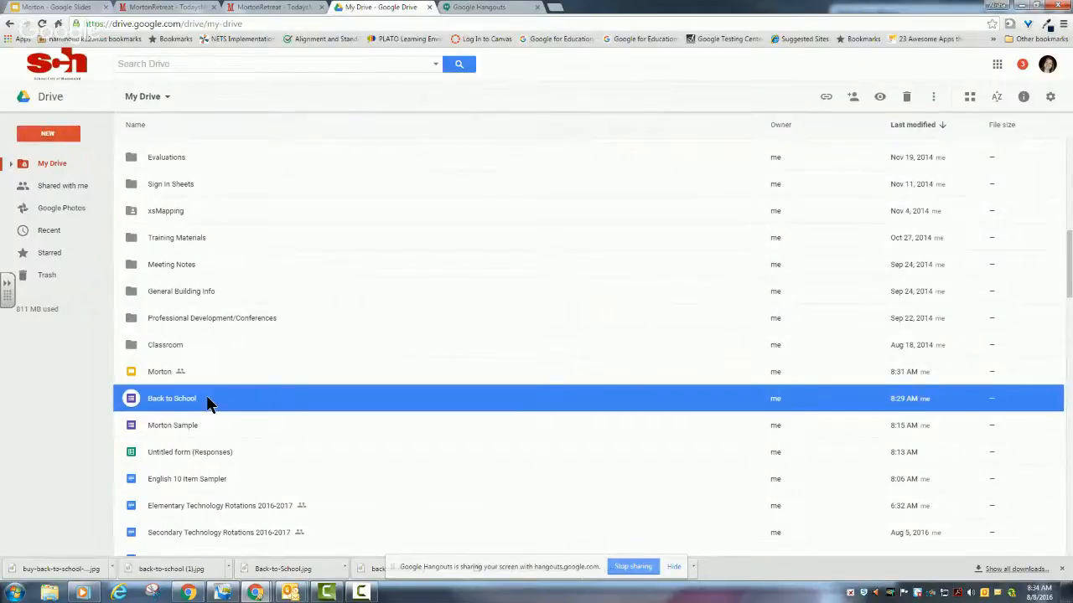
double_click(207, 400)
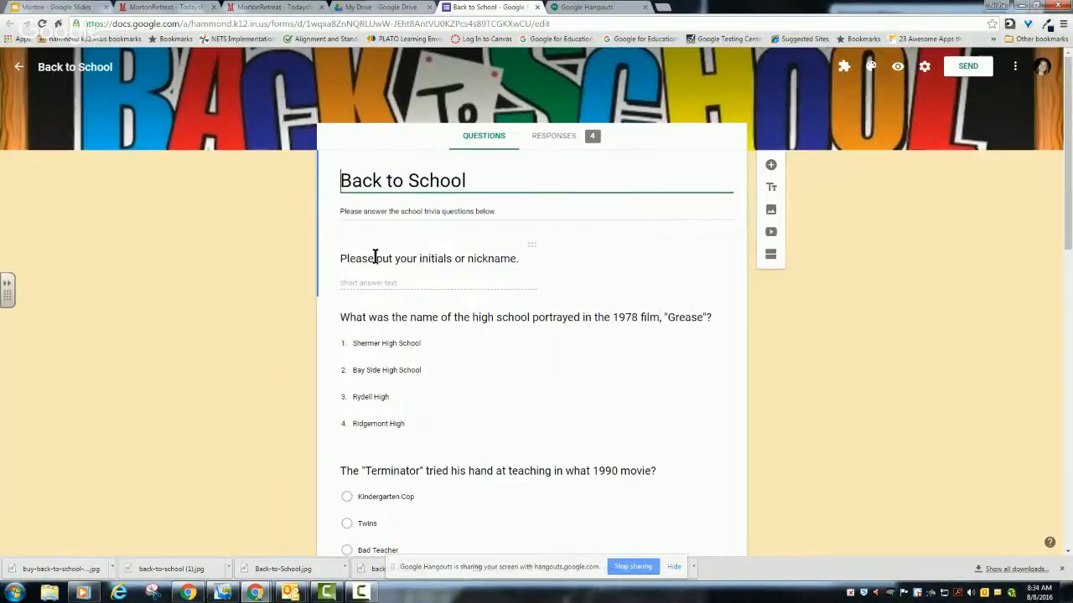
Step: Look through the Back to School form's questions and review the summary charts of its responses
scroll(582, 321, down, 5)
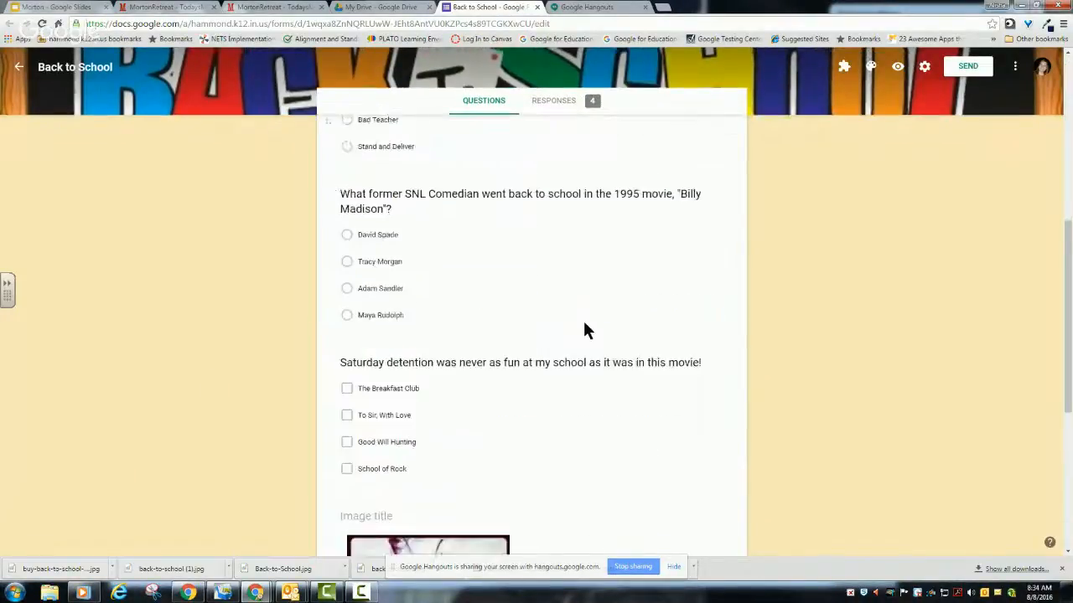
scroll(585, 326, down, 3)
scroll(585, 325, up, 8)
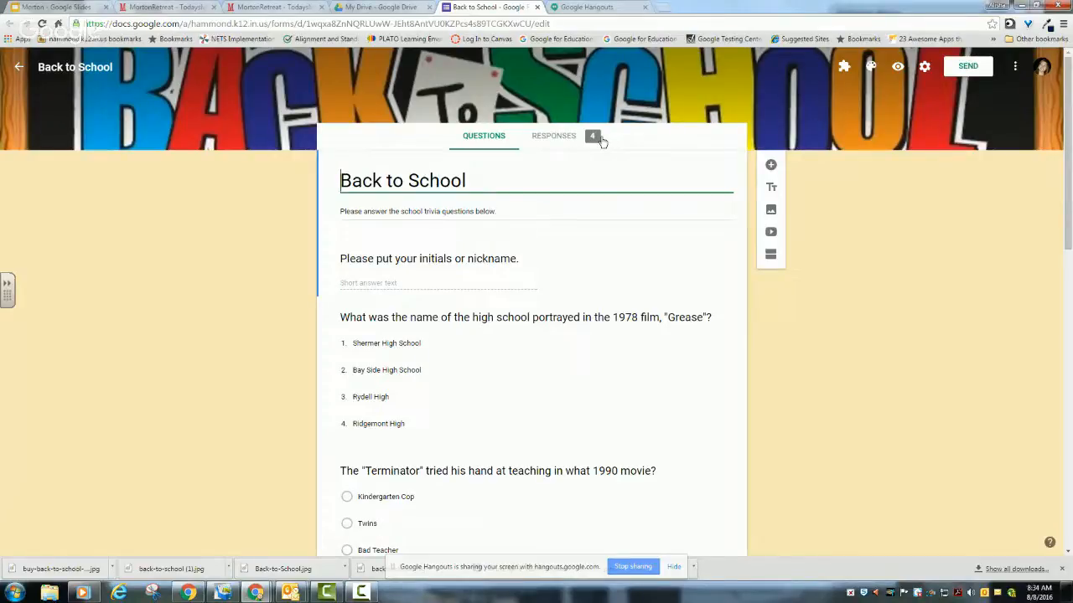
click(548, 140)
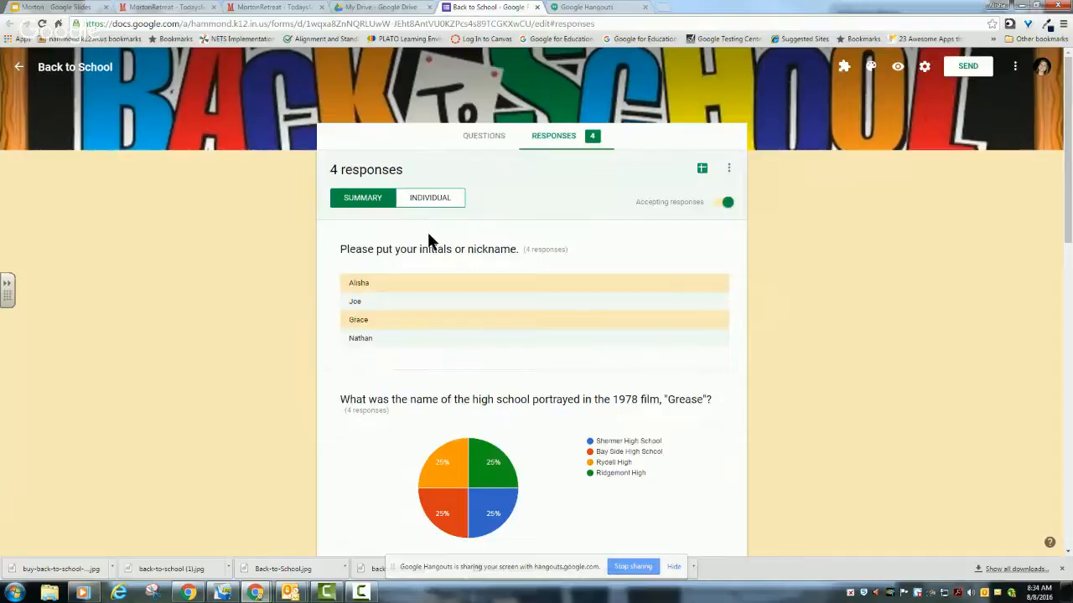
scroll(512, 314, down, 3)
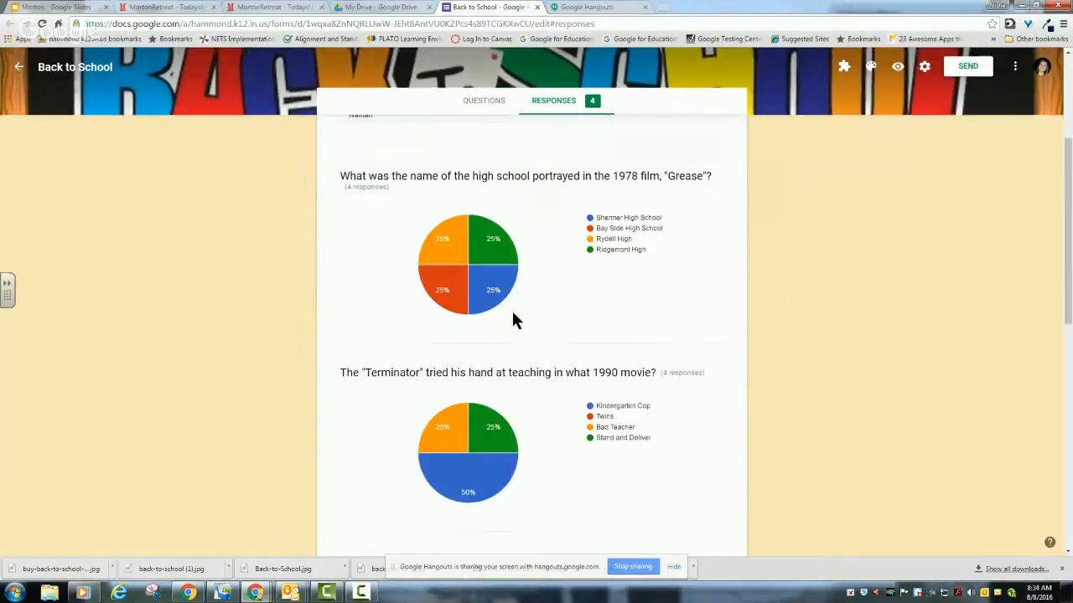
scroll(513, 317, down, 7)
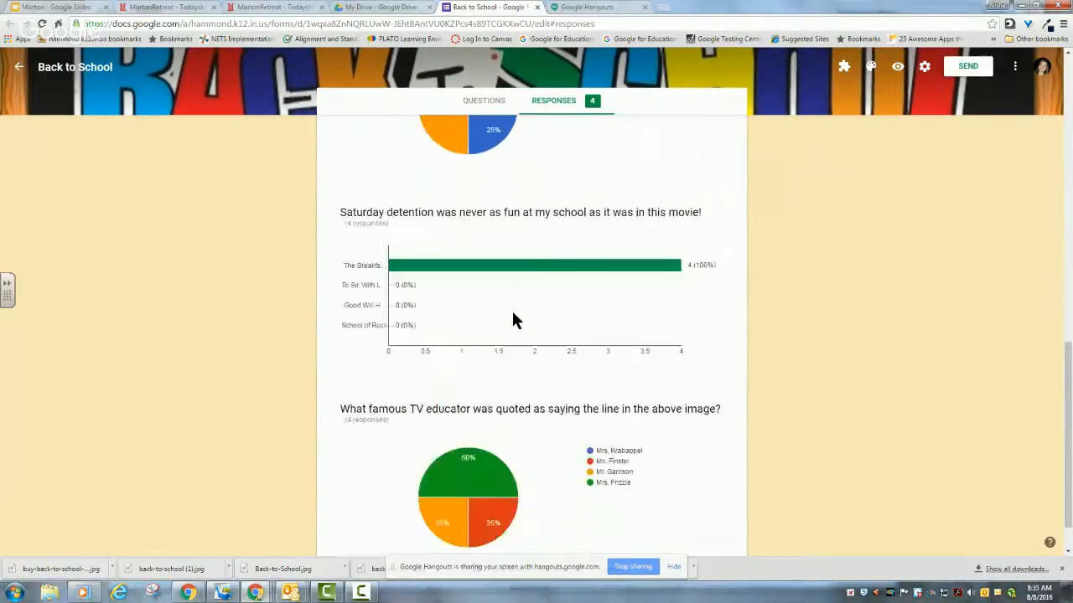
scroll(515, 318, up, 12)
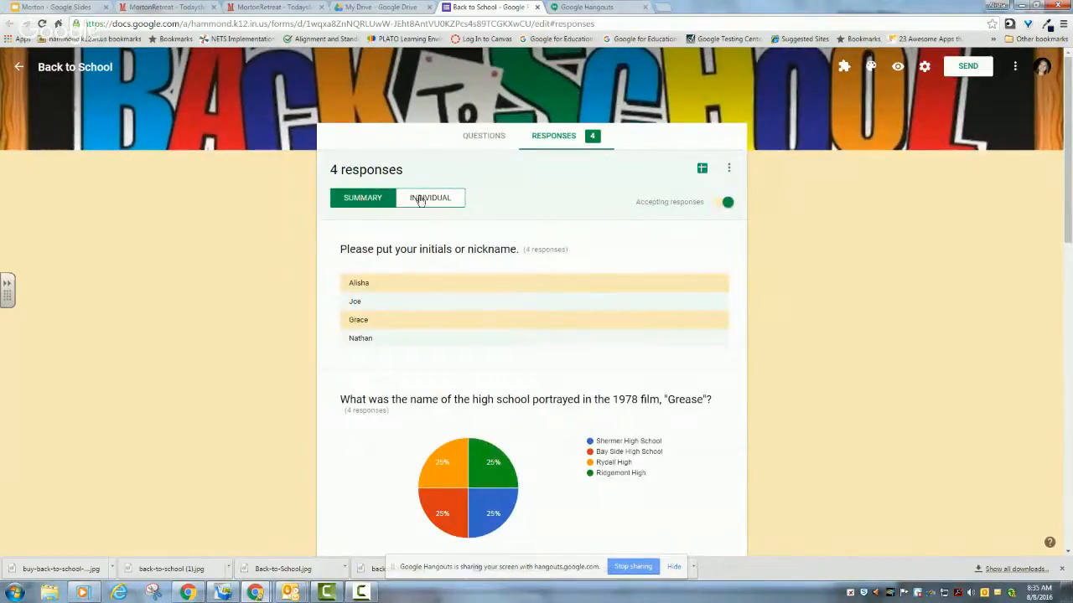
Step: Page through the individual form responses up to the last one and preview its printout without printing
click(424, 200)
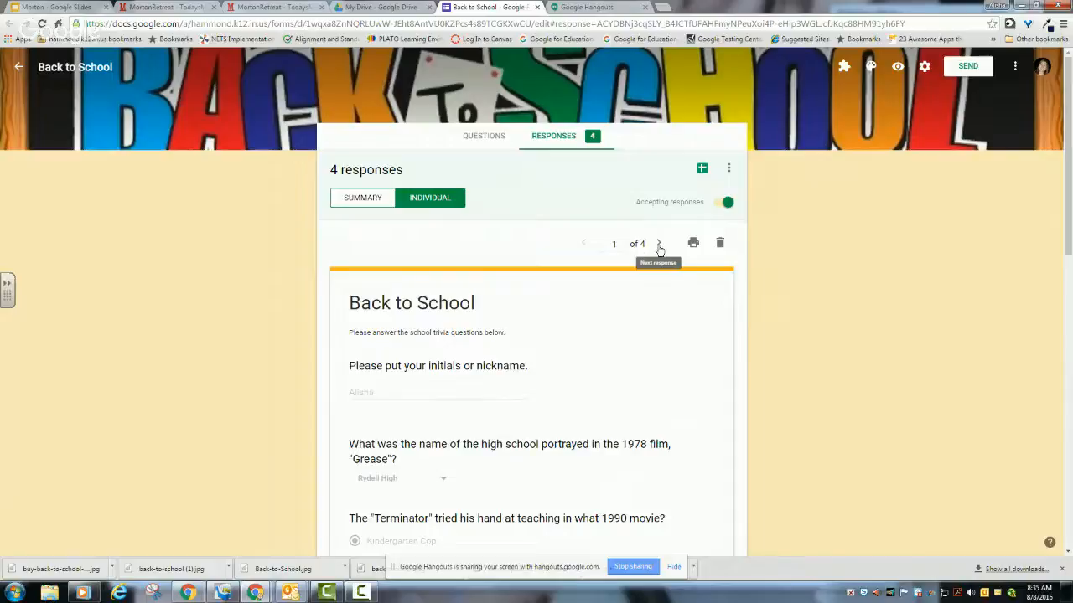
drag(350, 392, 385, 392)
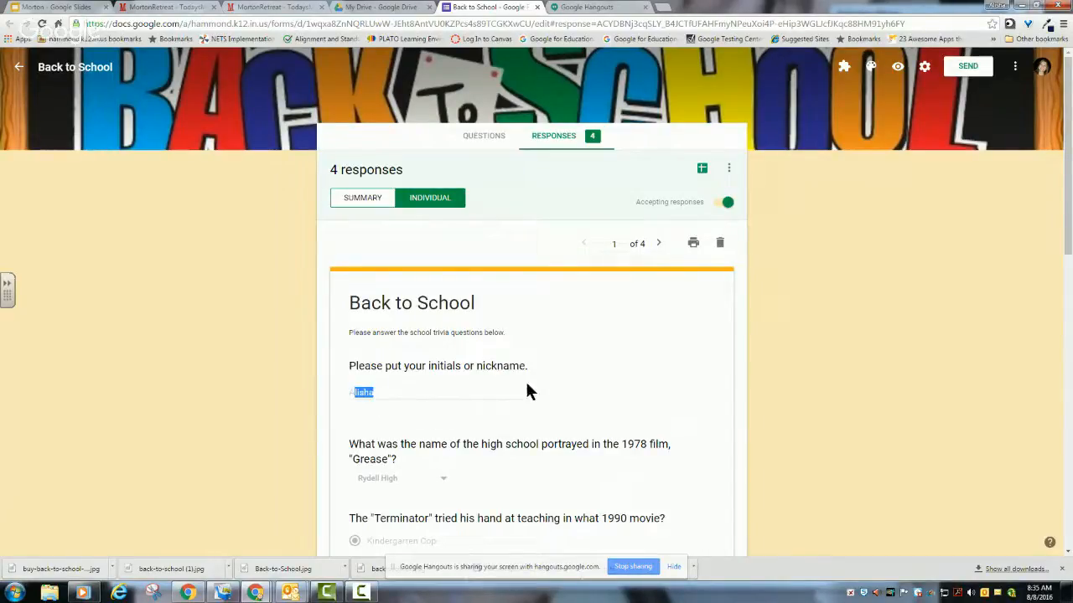
click(660, 244)
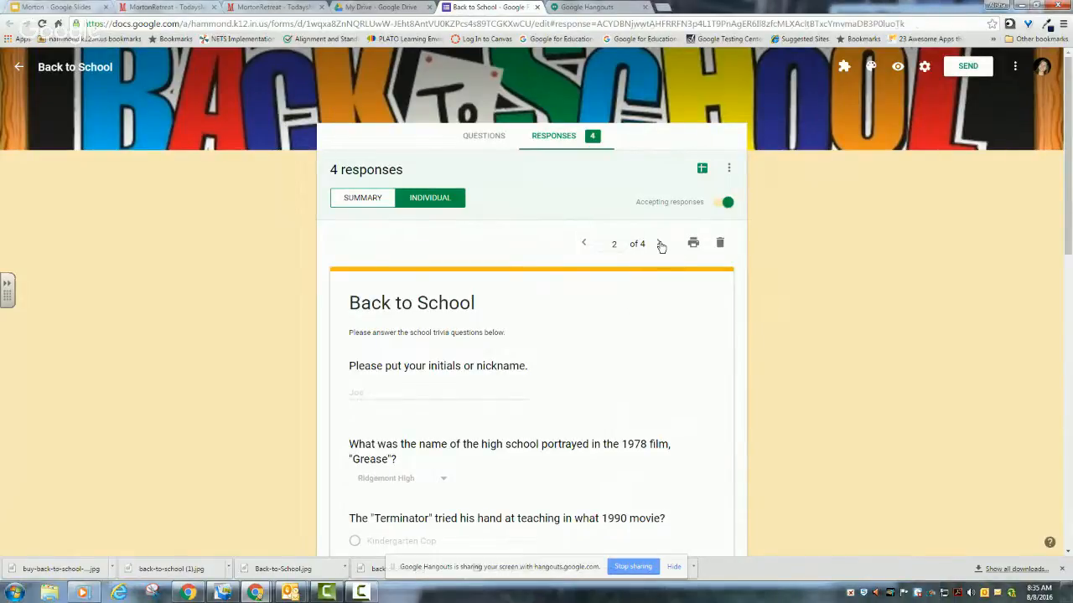
click(661, 243)
click(660, 244)
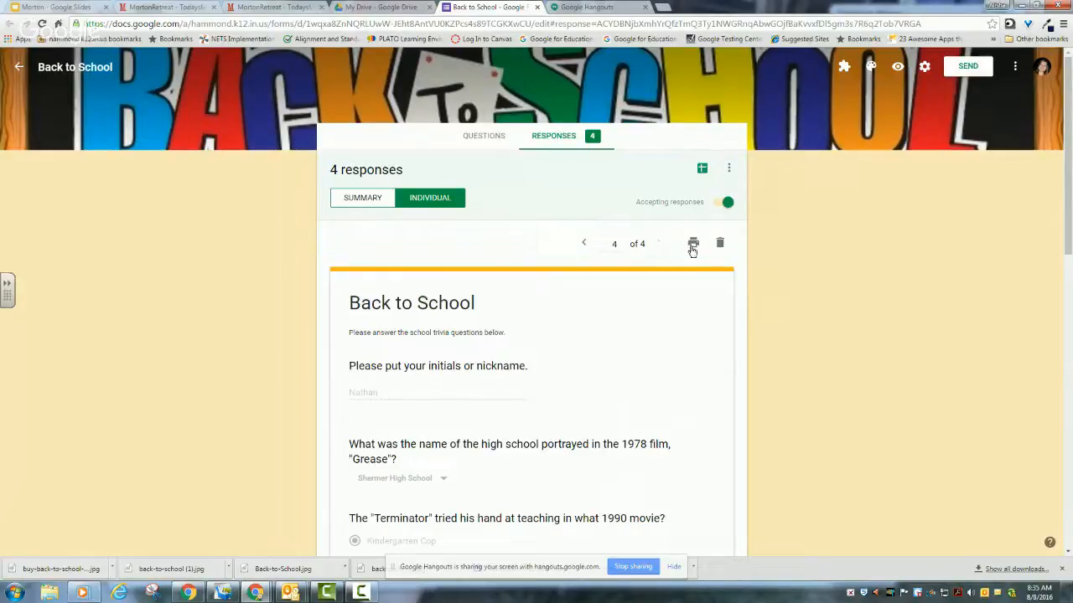
click(692, 243)
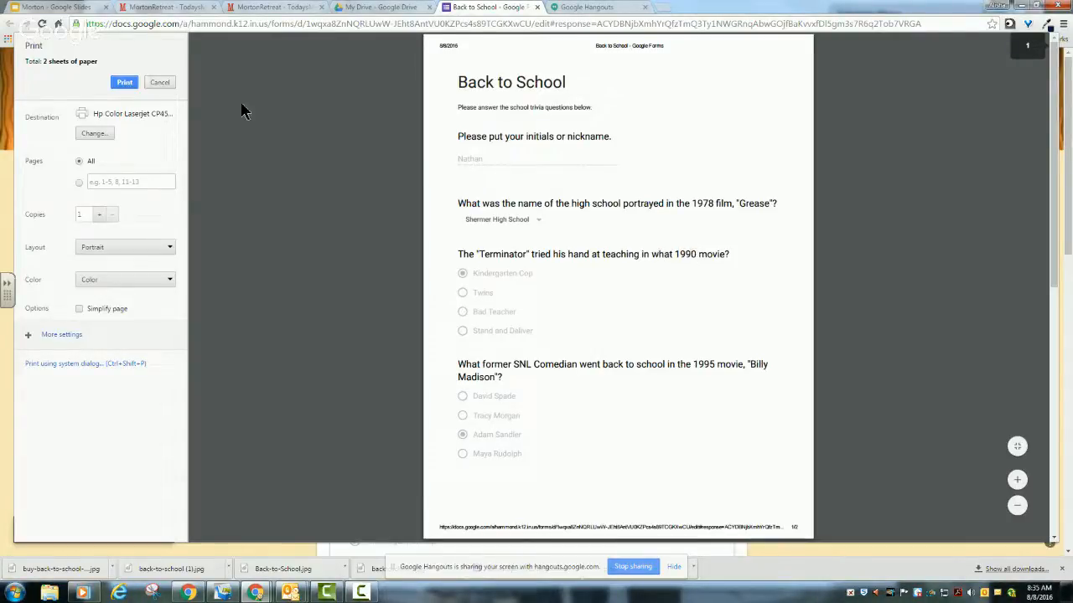
click(160, 82)
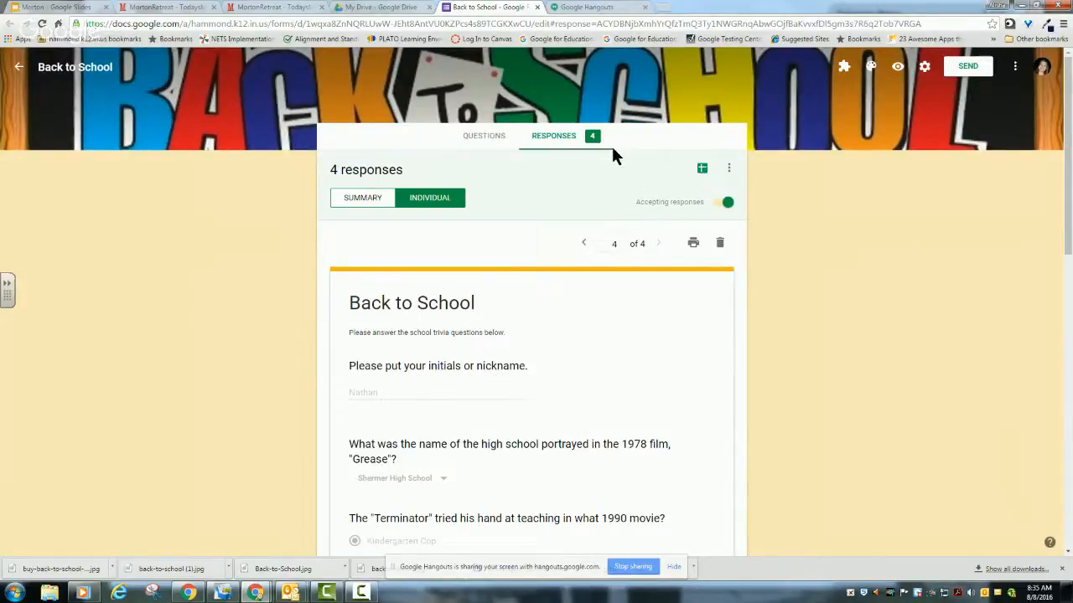
Step: Create a new spreadsheet named Back to School (Responses) for the form's responses and inspect its question headers
click(703, 170)
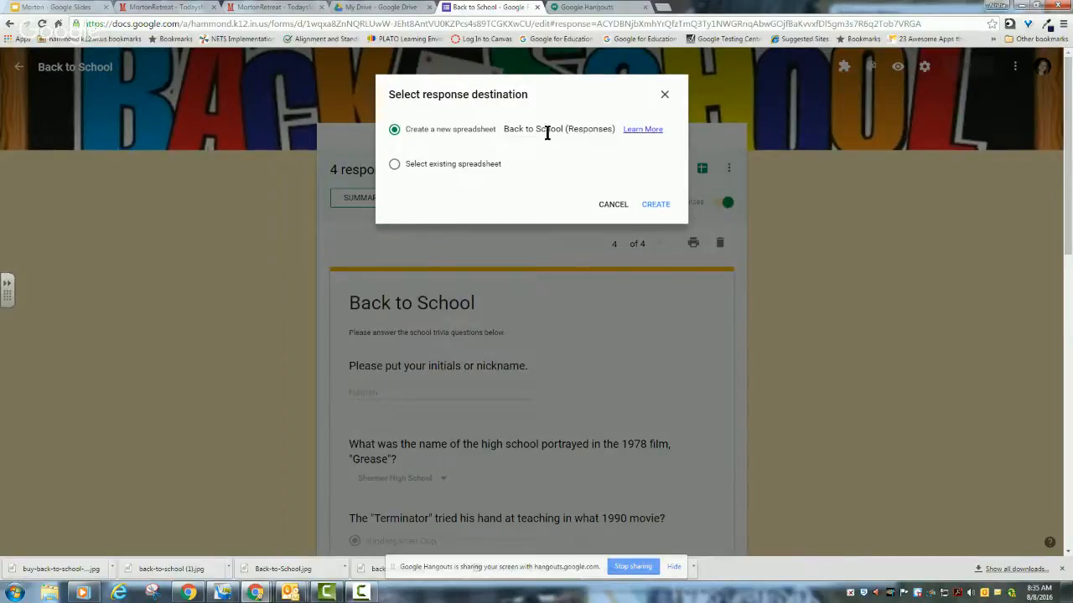
click(654, 204)
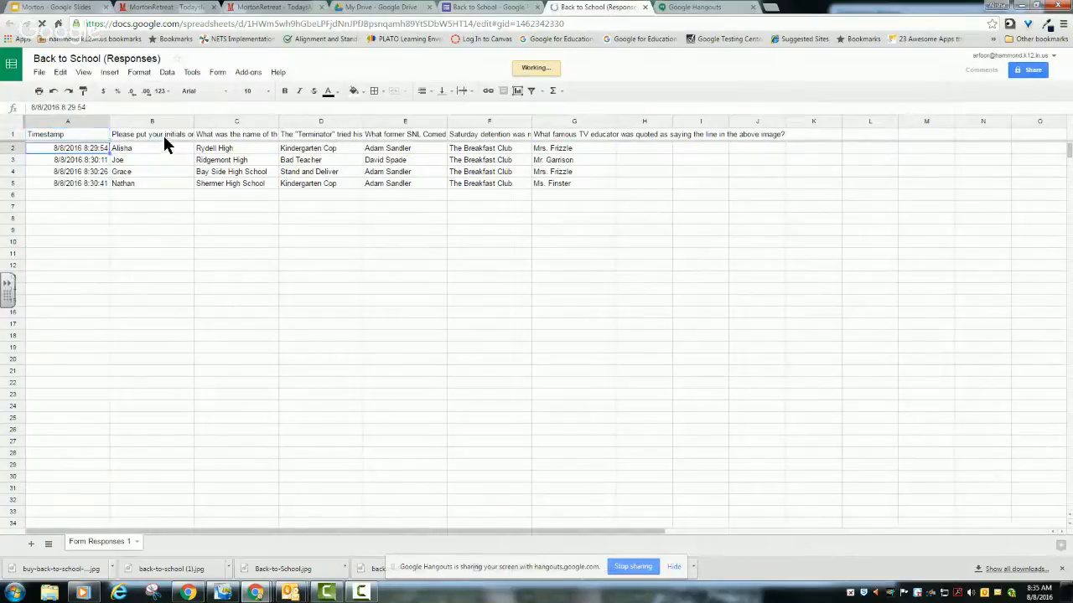
key(Right)
key(Right)
click(495, 134)
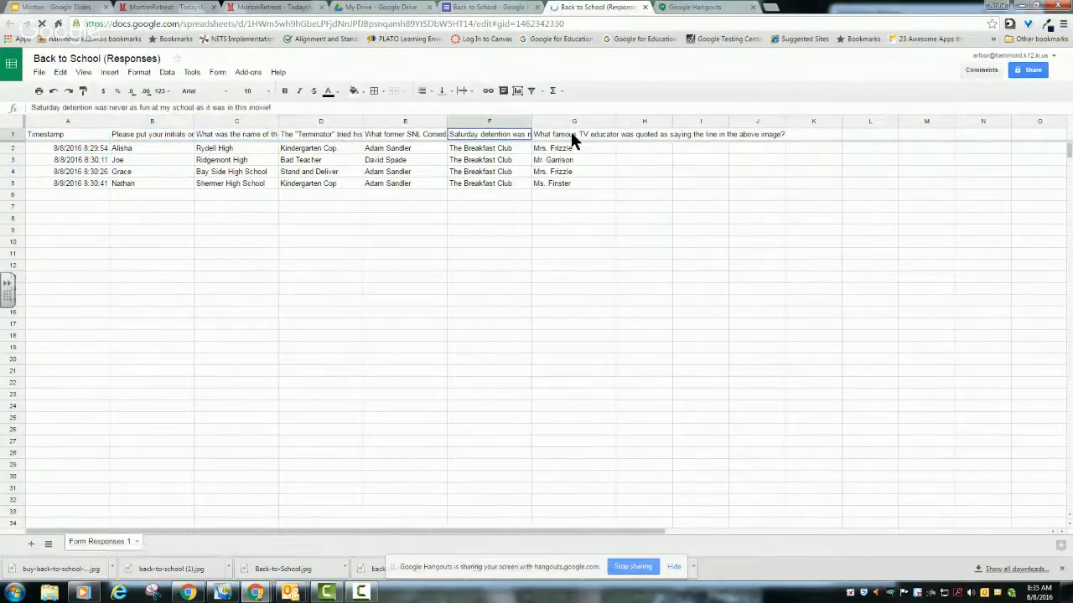
click(573, 132)
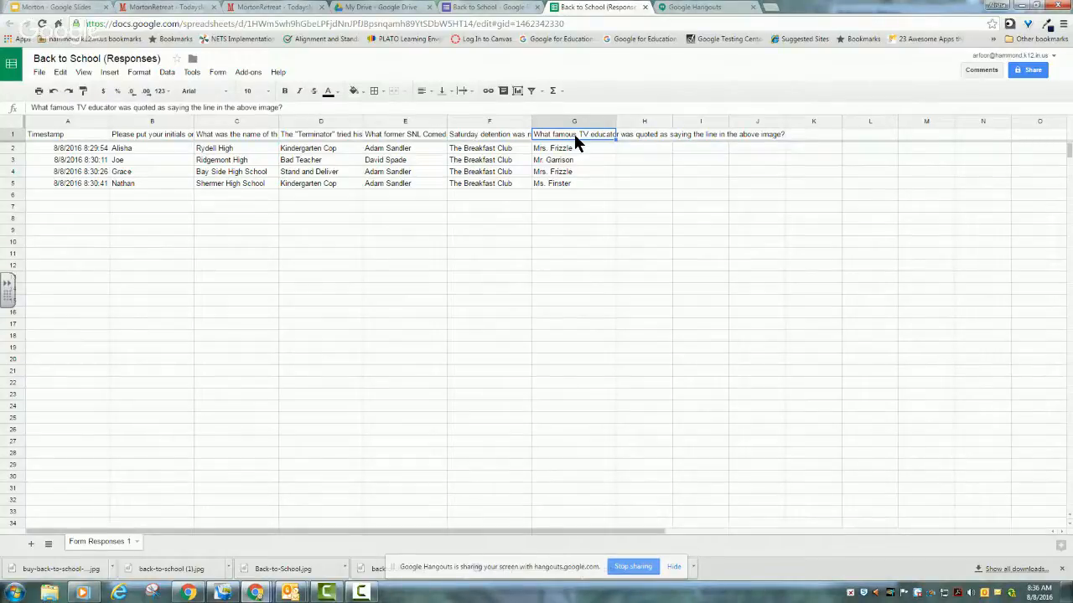
Step: Find the free Super Quiz add-on in the spreadsheet add-on store and start installing it
click(250, 73)
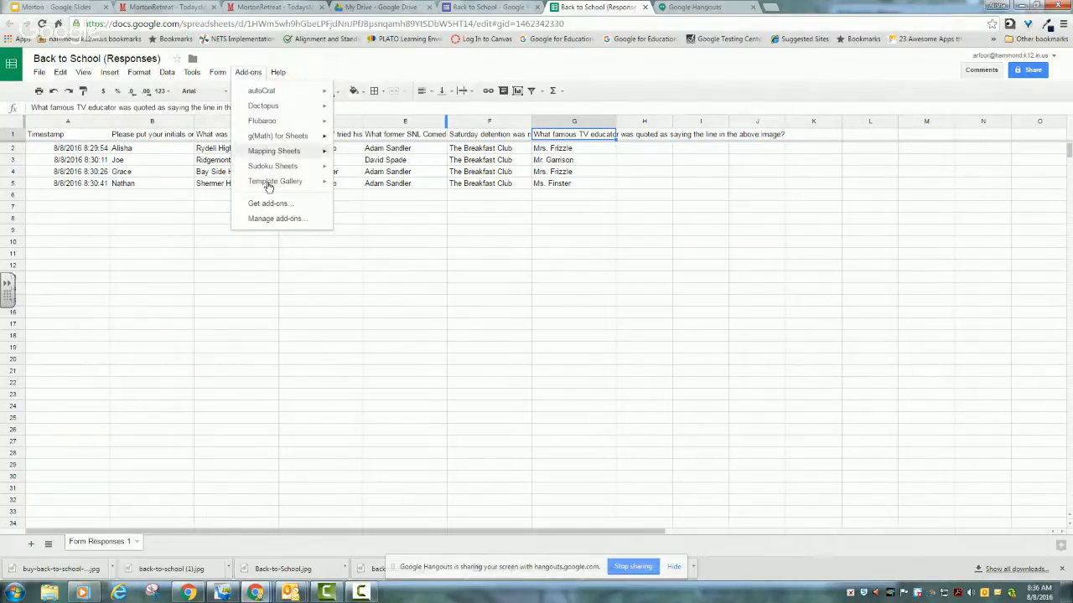
click(280, 206)
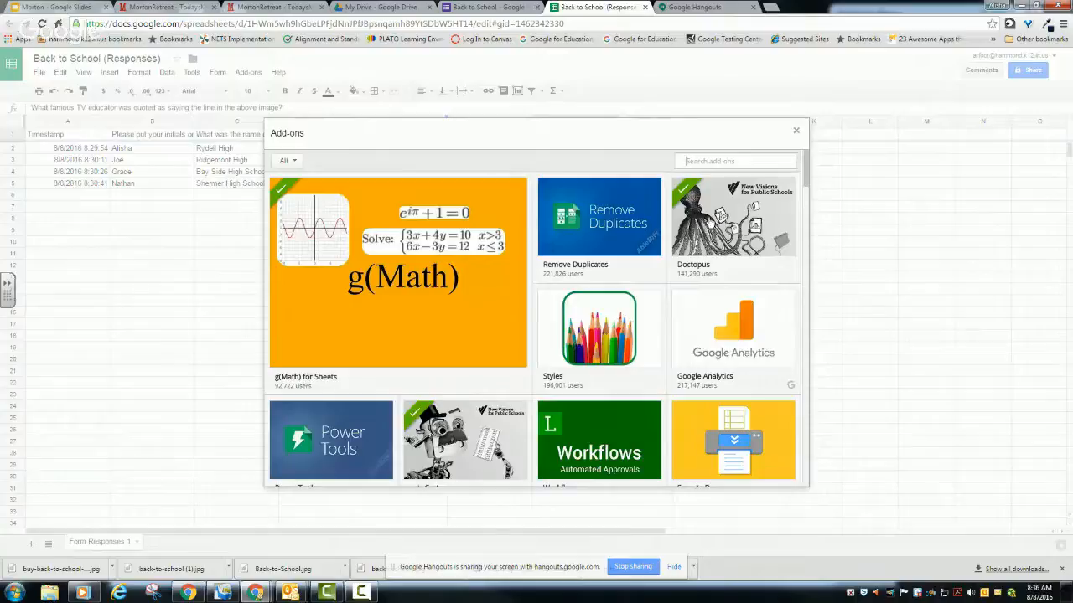
drag(807, 172, 801, 206)
mouse_move(648, 302)
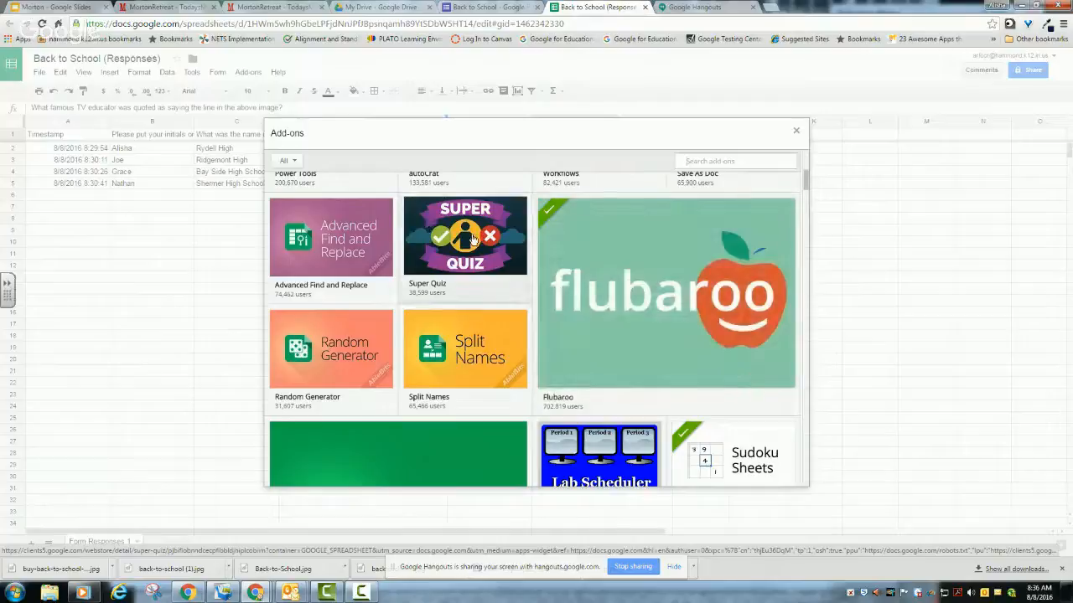
click(467, 264)
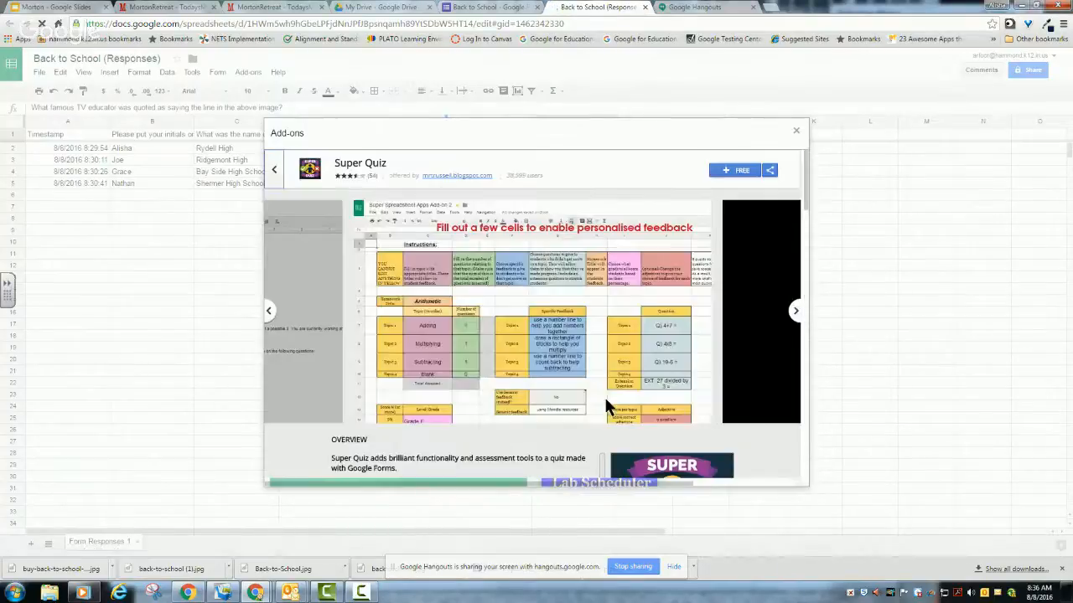
click(737, 172)
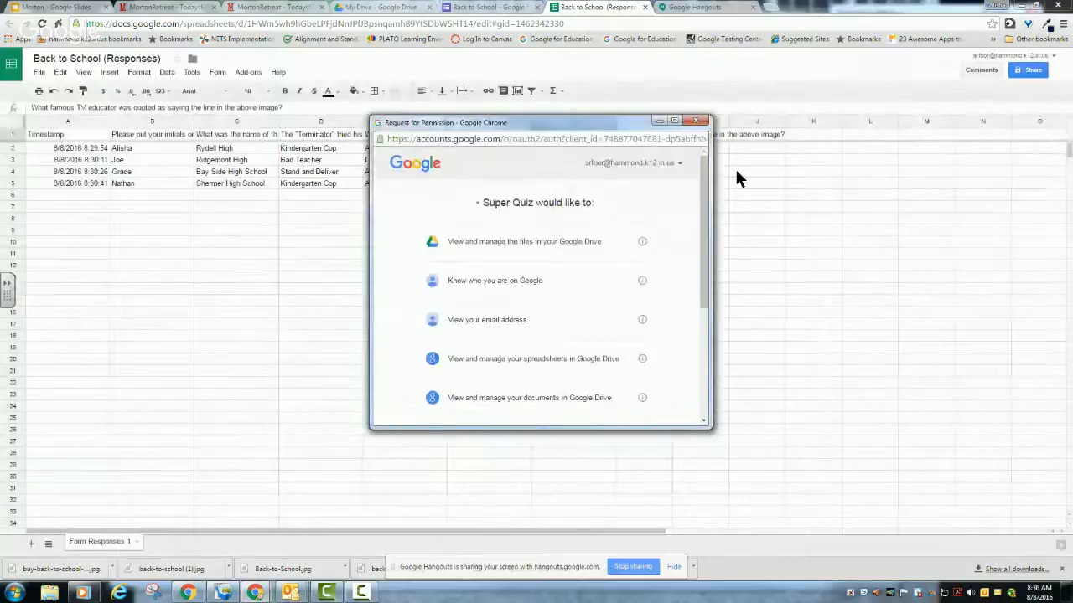
Step: Allow Super Quiz all the account permissions it requests and dismiss its getting-started note
drag(705, 219, 707, 318)
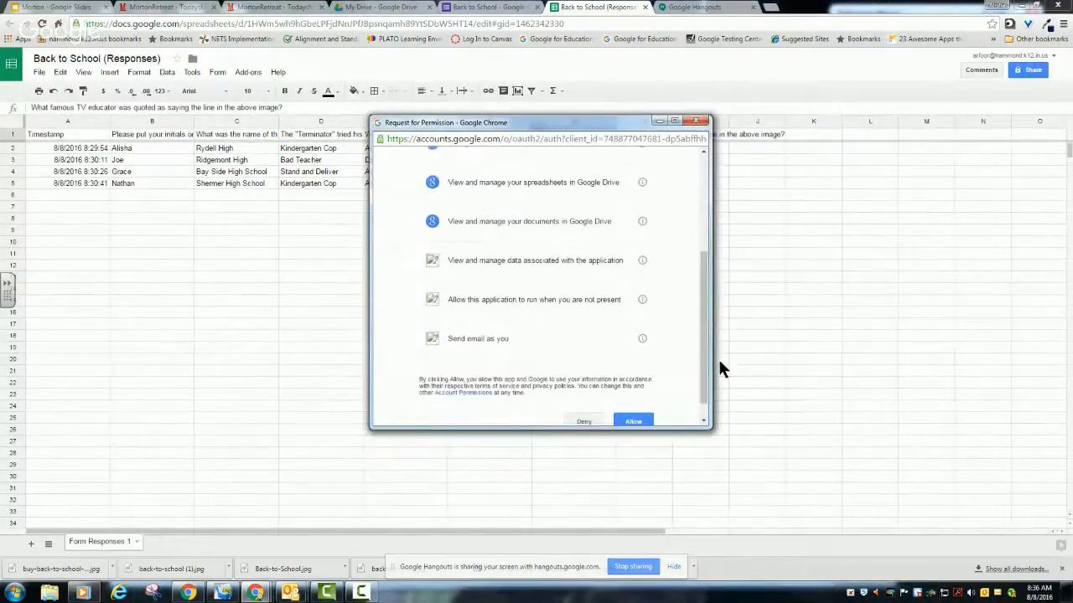
scroll(704, 375, down, 1)
click(630, 401)
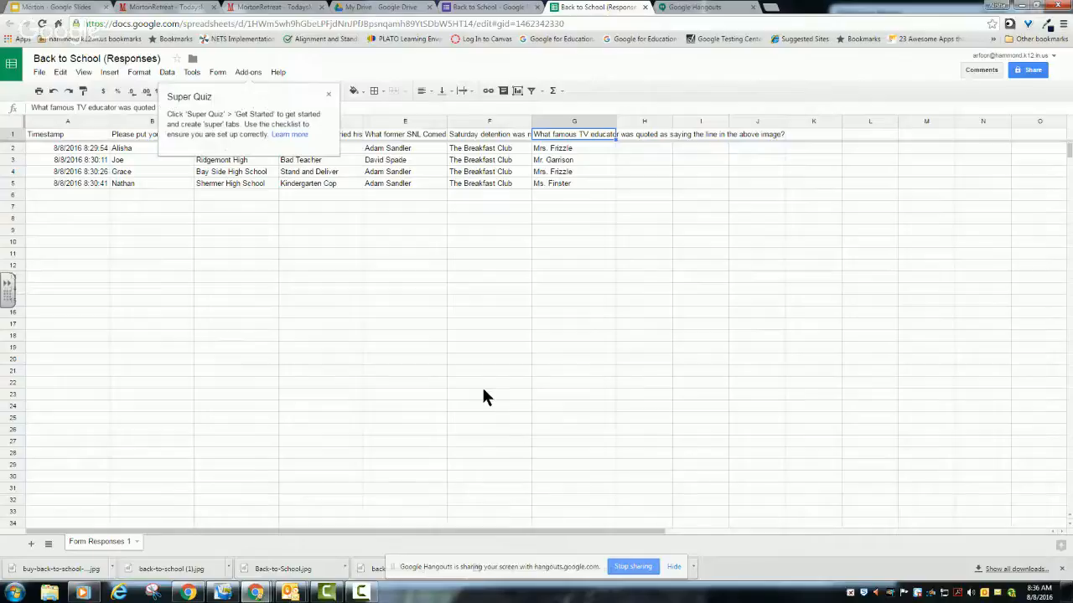
click(329, 95)
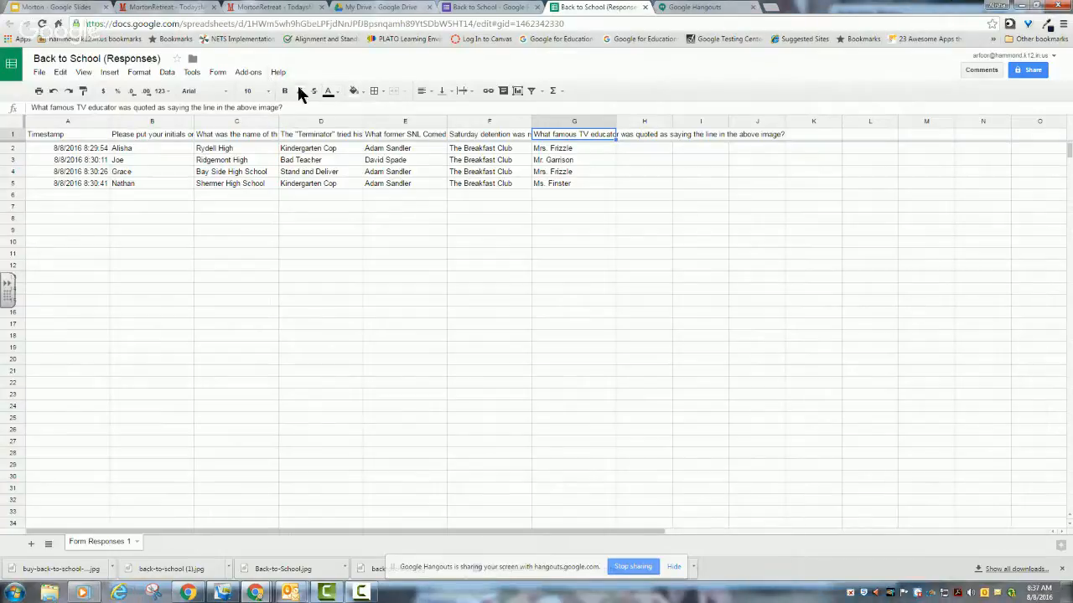
Step: Enable the Flubaroo add-on in the Back to School (Responses) sheet and dismiss its notification
click(257, 74)
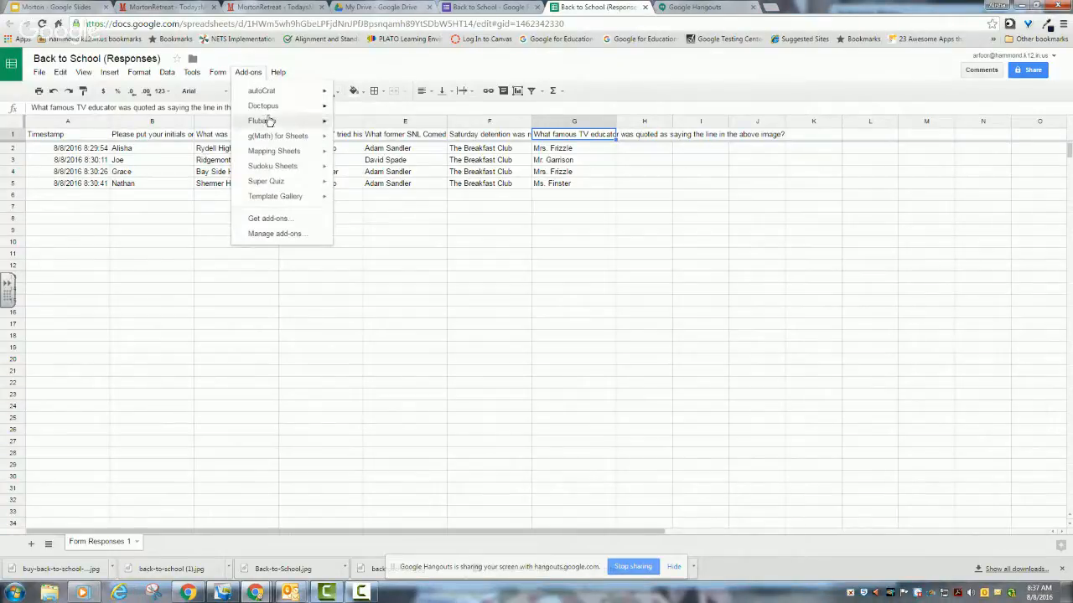
mouse_move(274, 126)
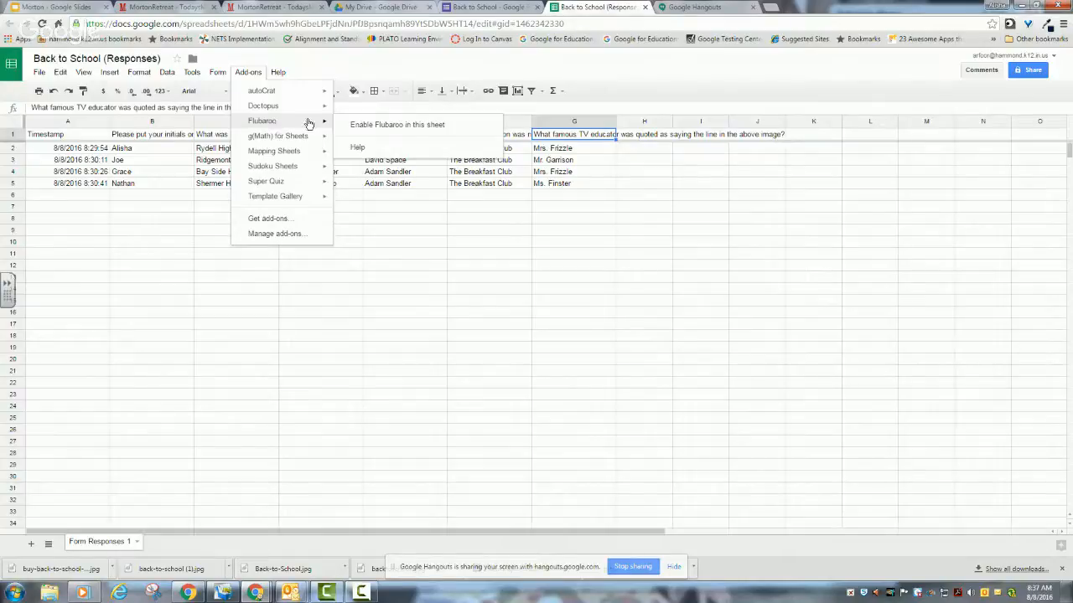
click(399, 124)
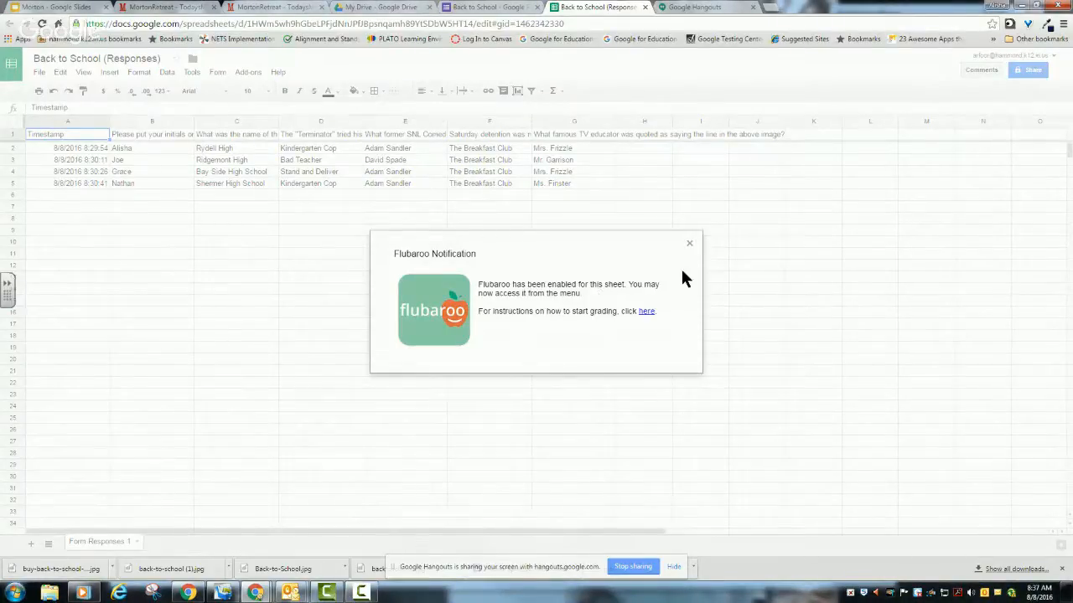
click(688, 244)
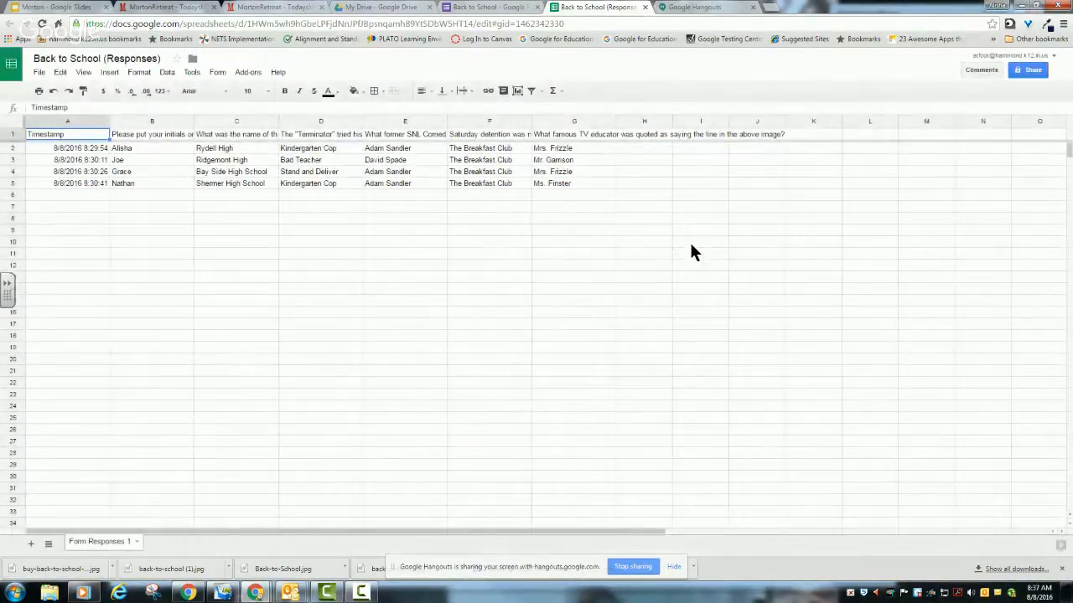
Step: Start grading the assignment with Flubaroo, setting the initials or nickname question to Identifies Student and keeping Normal Grading for the trivia questions
click(248, 72)
mouse_move(261, 126)
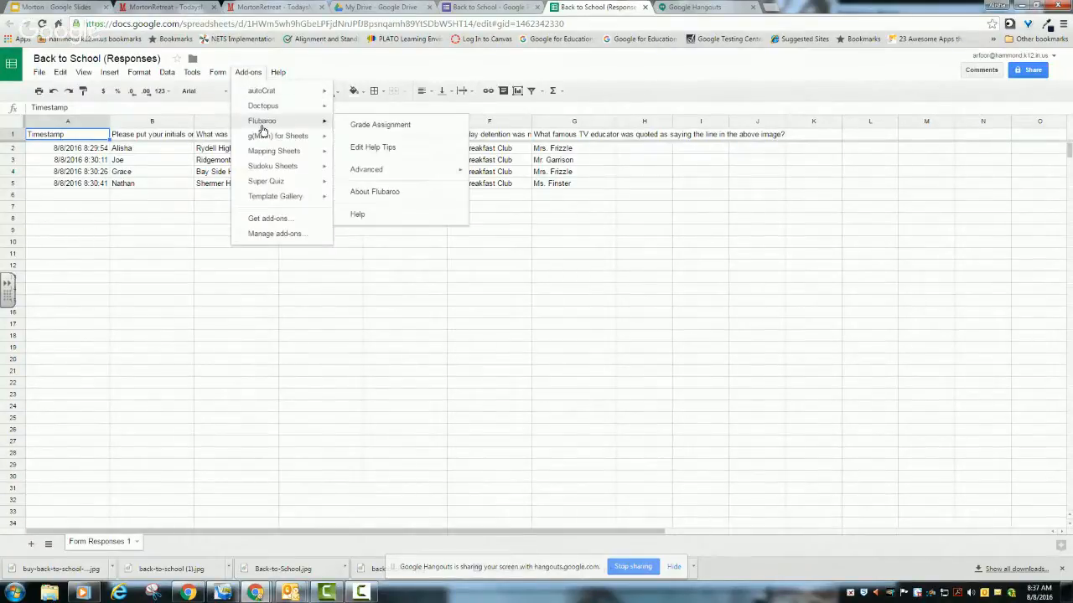
click(380, 126)
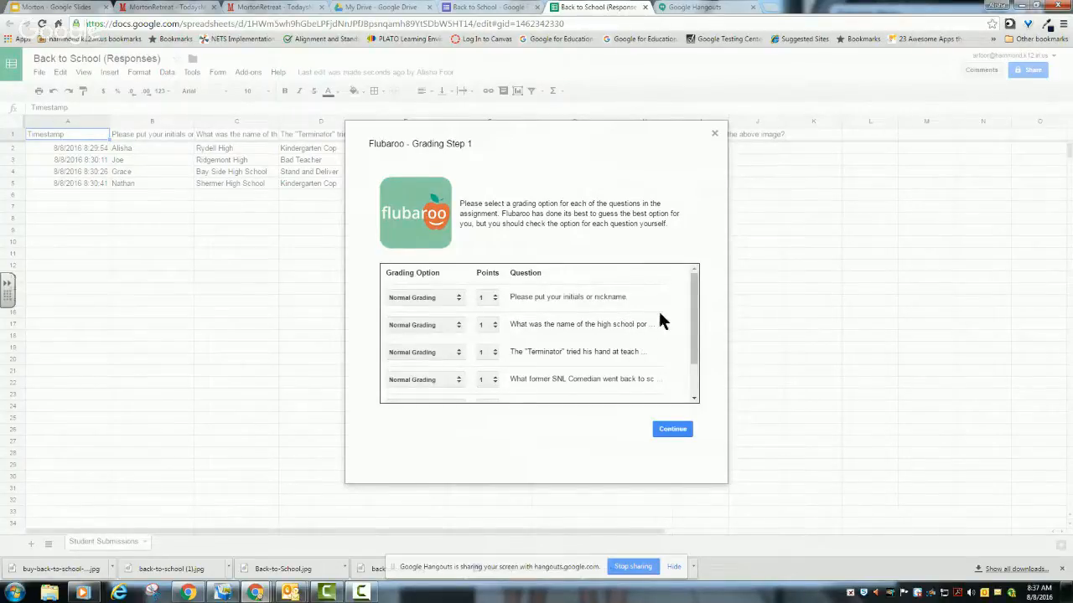
drag(695, 318, 592, 296)
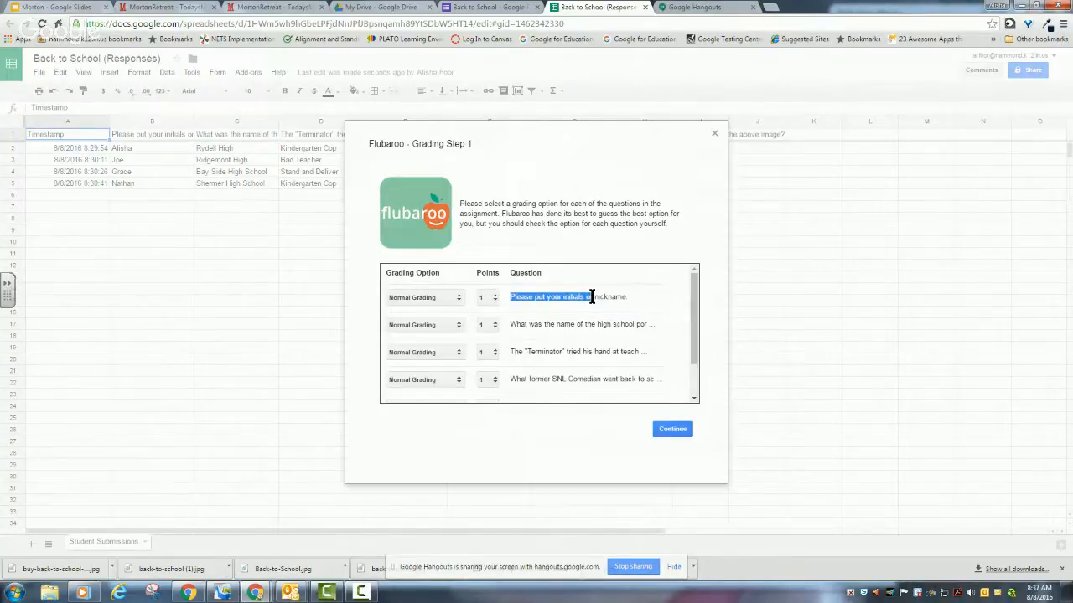
click(599, 311)
click(457, 300)
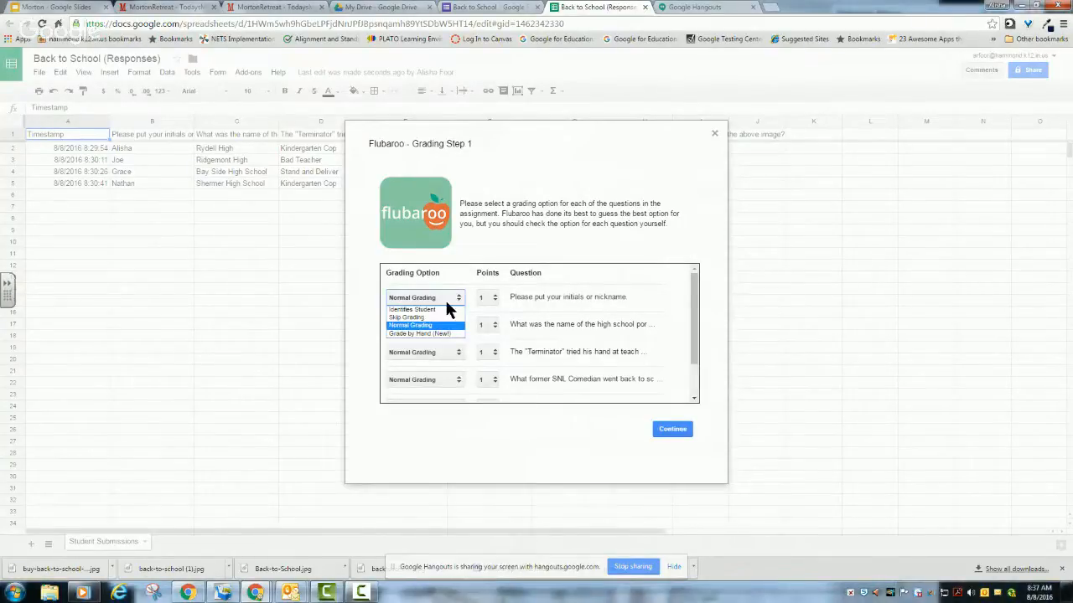
click(426, 309)
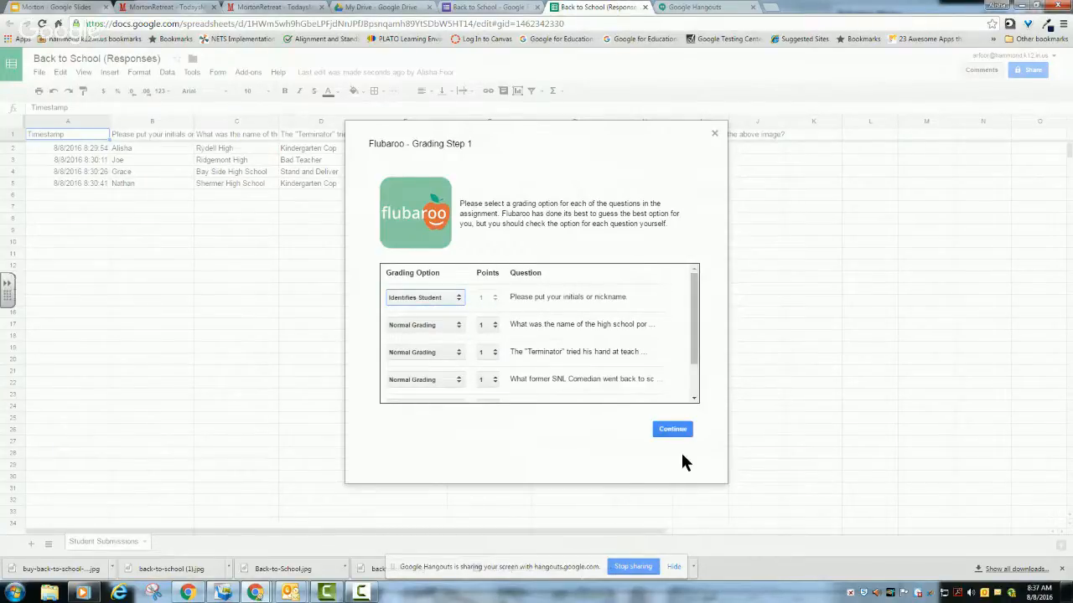
drag(692, 347, 694, 381)
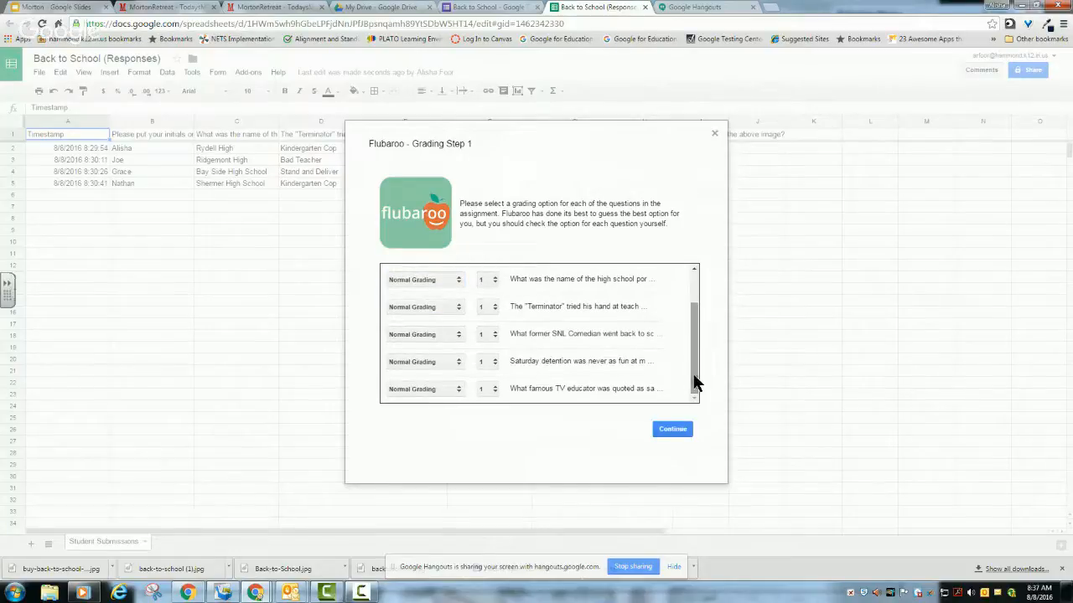
click(671, 431)
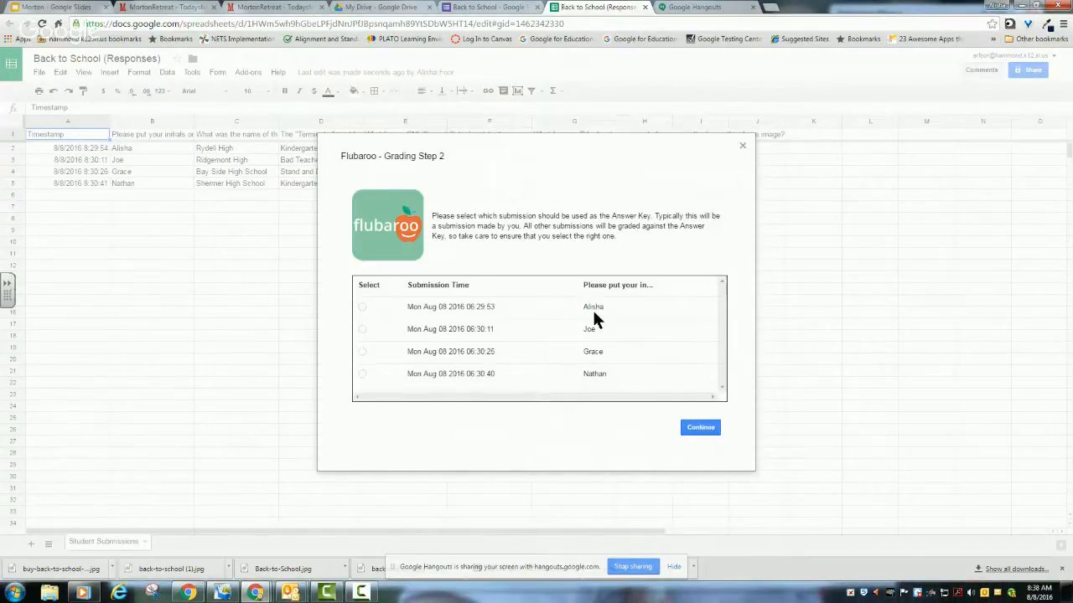
Step: Use the earliest submission as the answer key, run the grading and dismiss the completion notice
drag(584, 306, 610, 306)
click(361, 307)
click(705, 428)
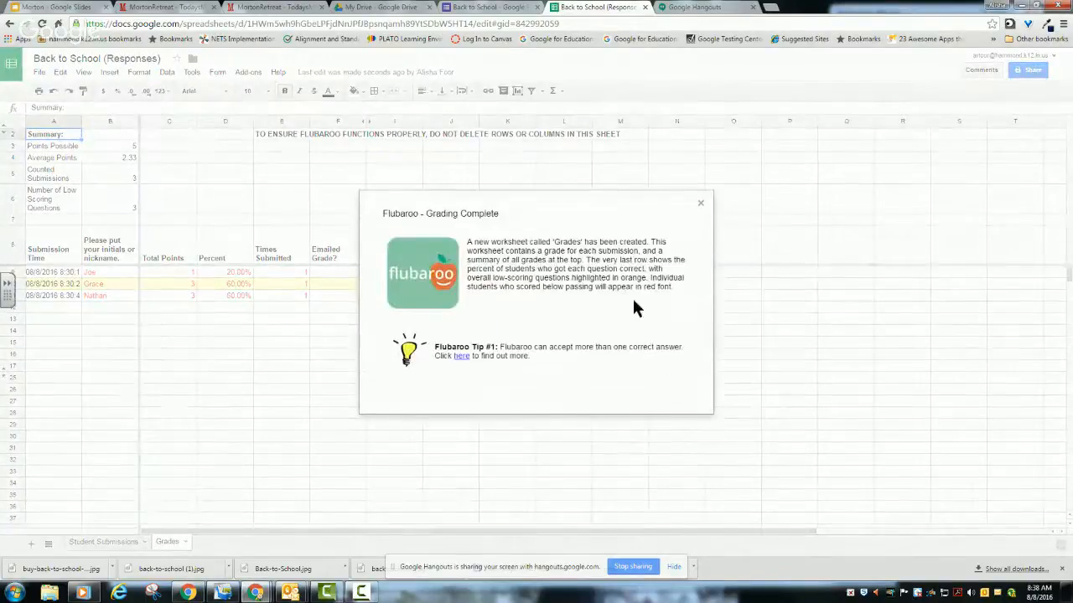
click(700, 205)
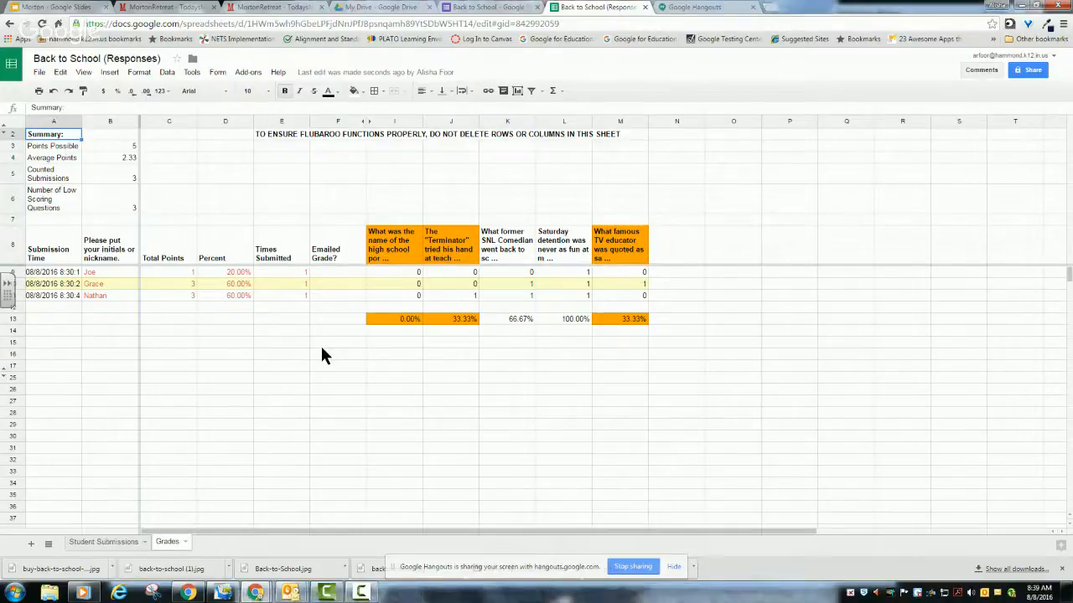
Step: Examine the Student Submissions sheet, Flubaroo's options for regrading the assignment, and the Grades sheet
click(94, 543)
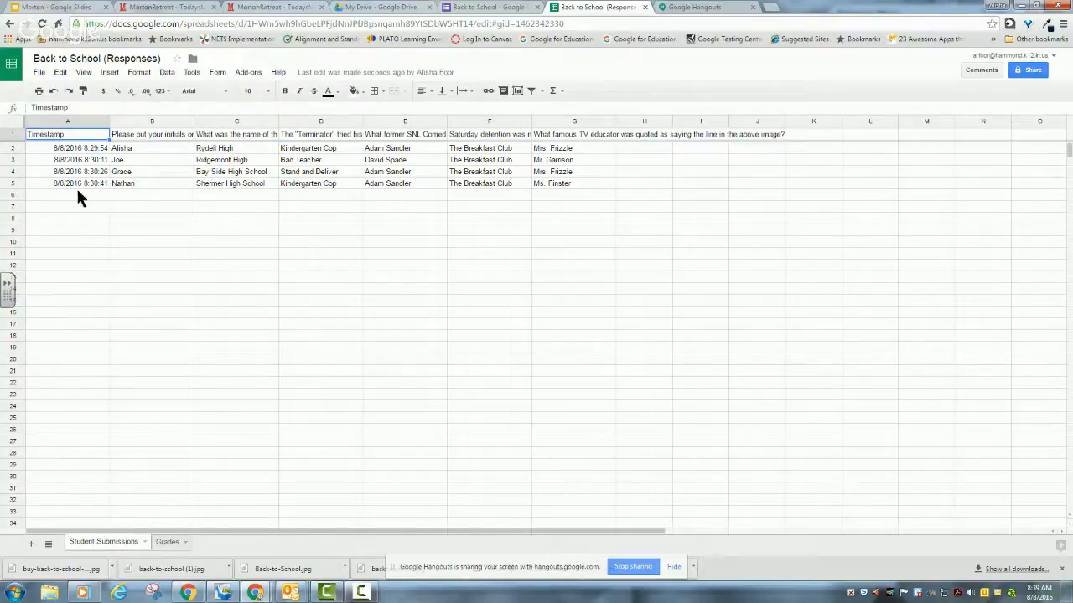
drag(78, 196, 74, 375)
click(248, 73)
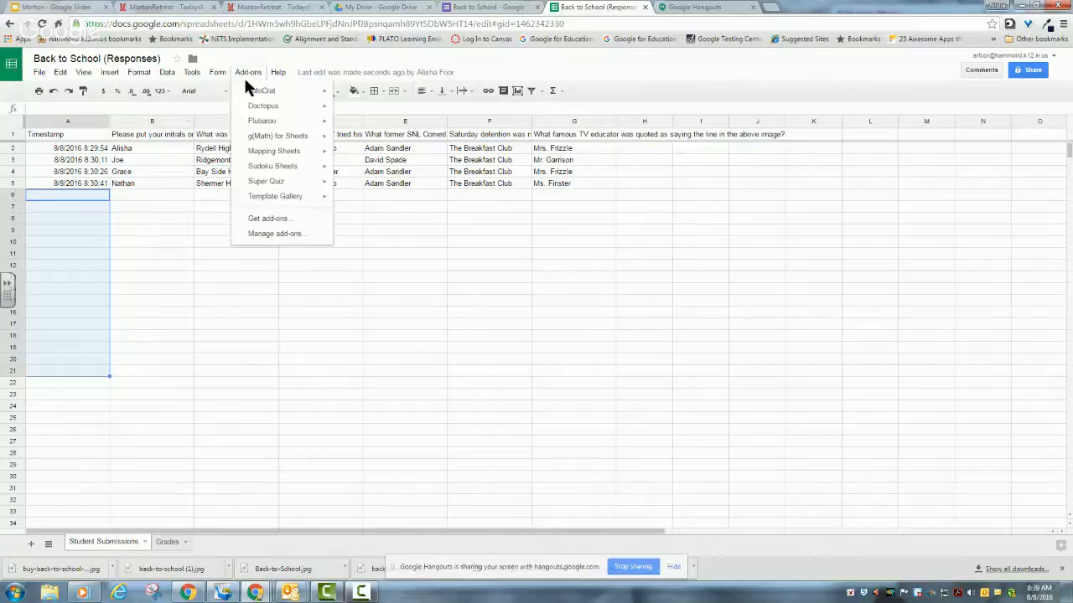
mouse_move(251, 122)
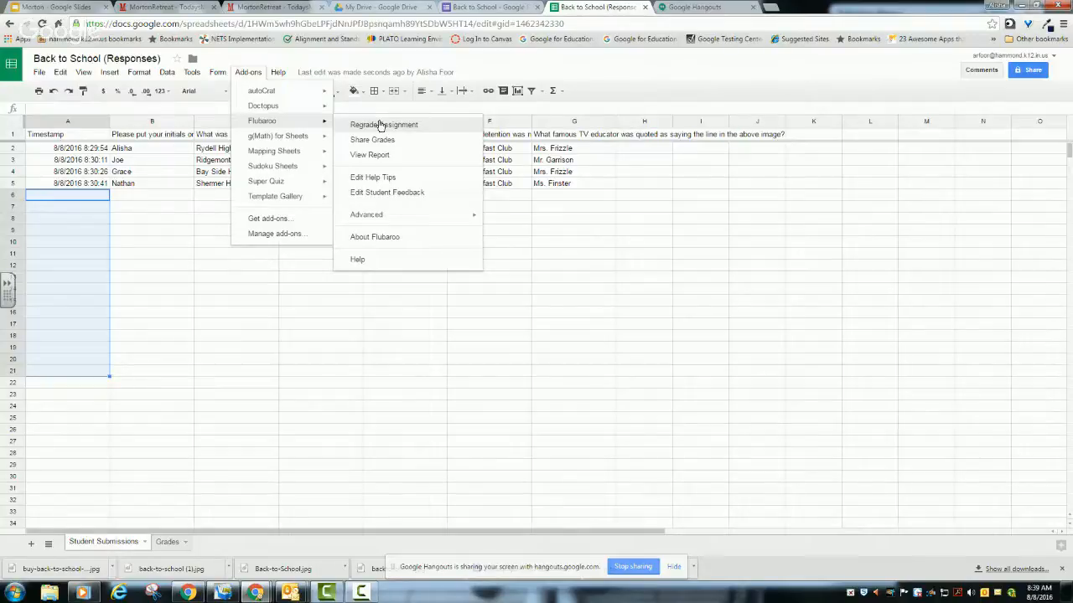
click(662, 287)
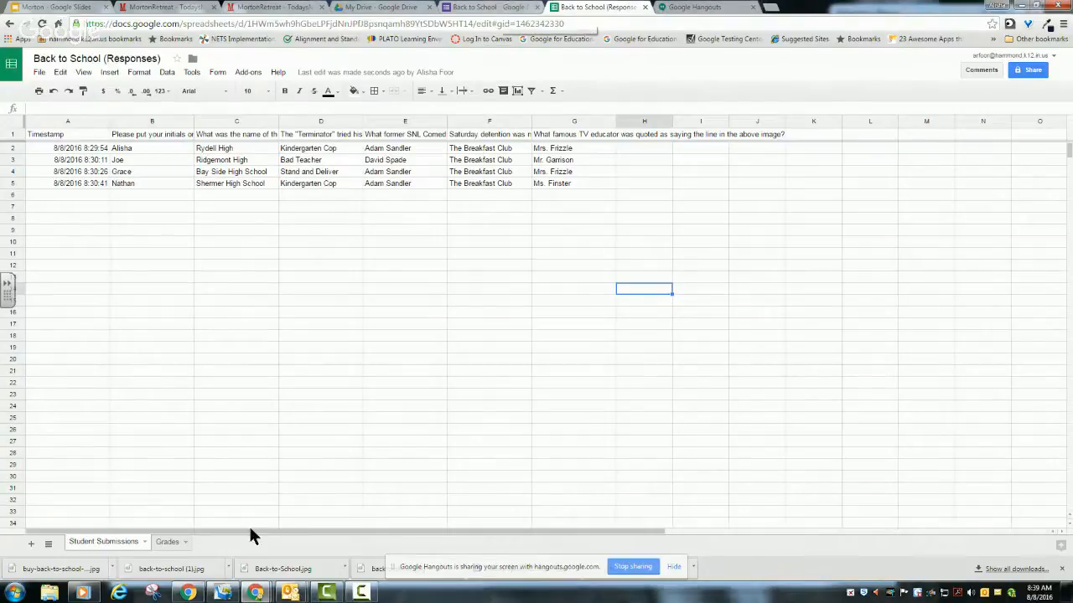
click(165, 541)
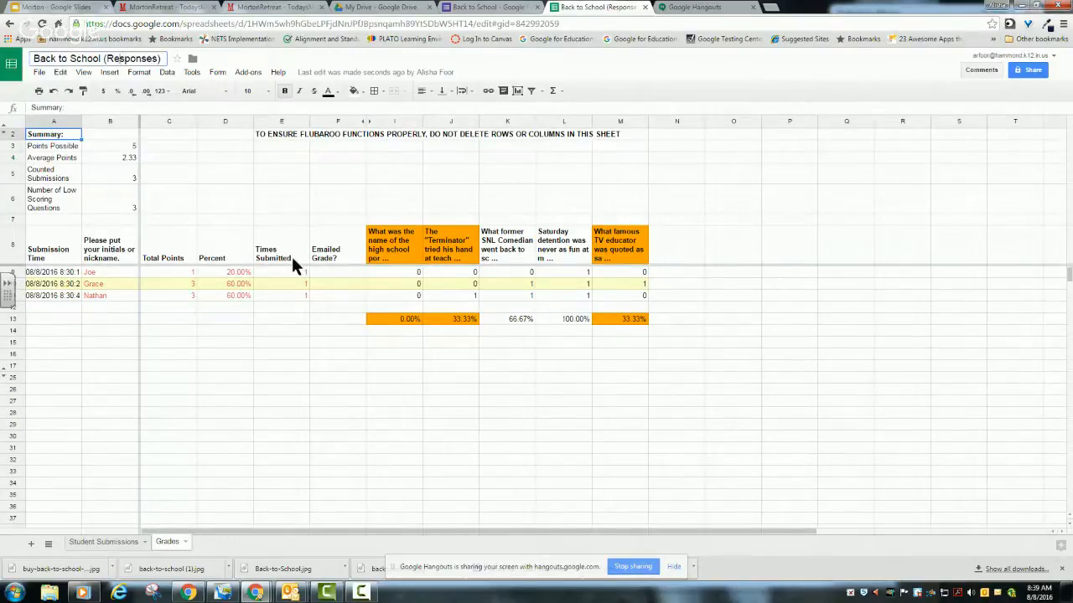
click(109, 543)
Step: Switch to the Morton presentation in Google Slides and advance to the closing thank-you slide
click(491, 7)
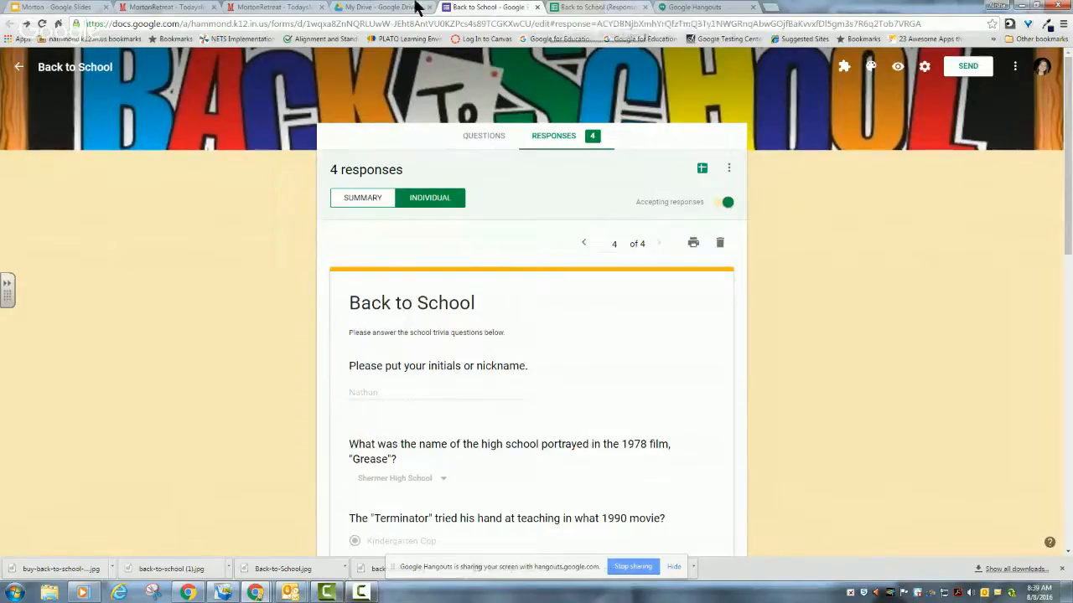
click(282, 8)
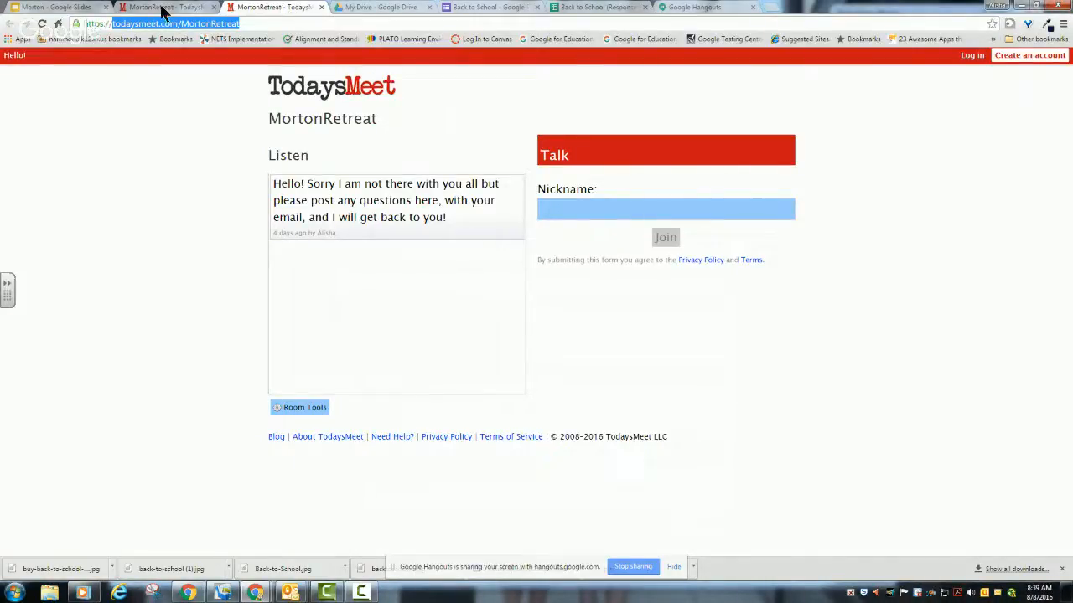
click(77, 8)
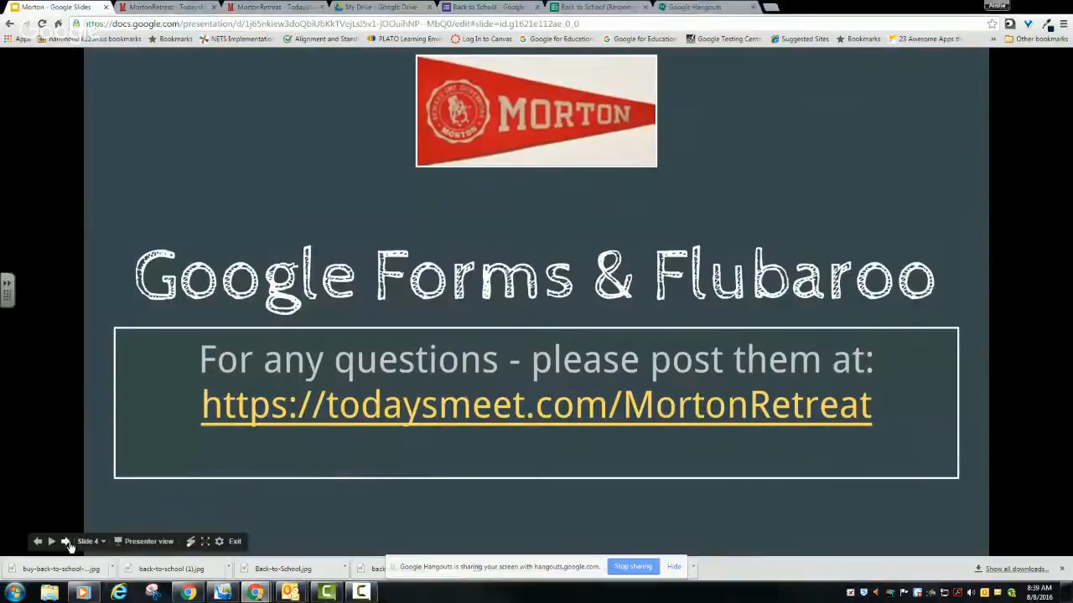
click(68, 543)
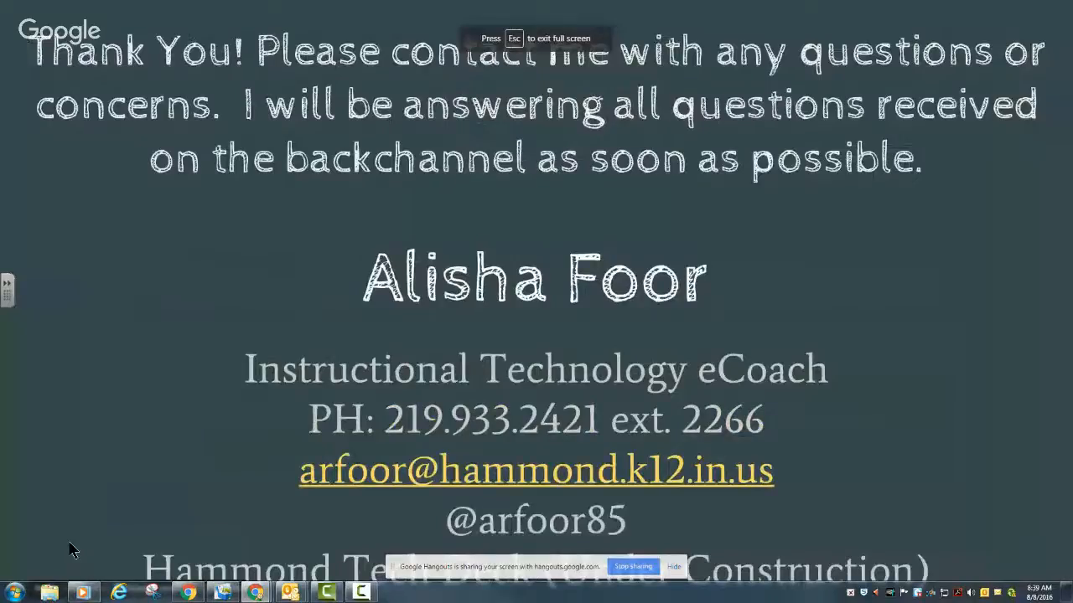